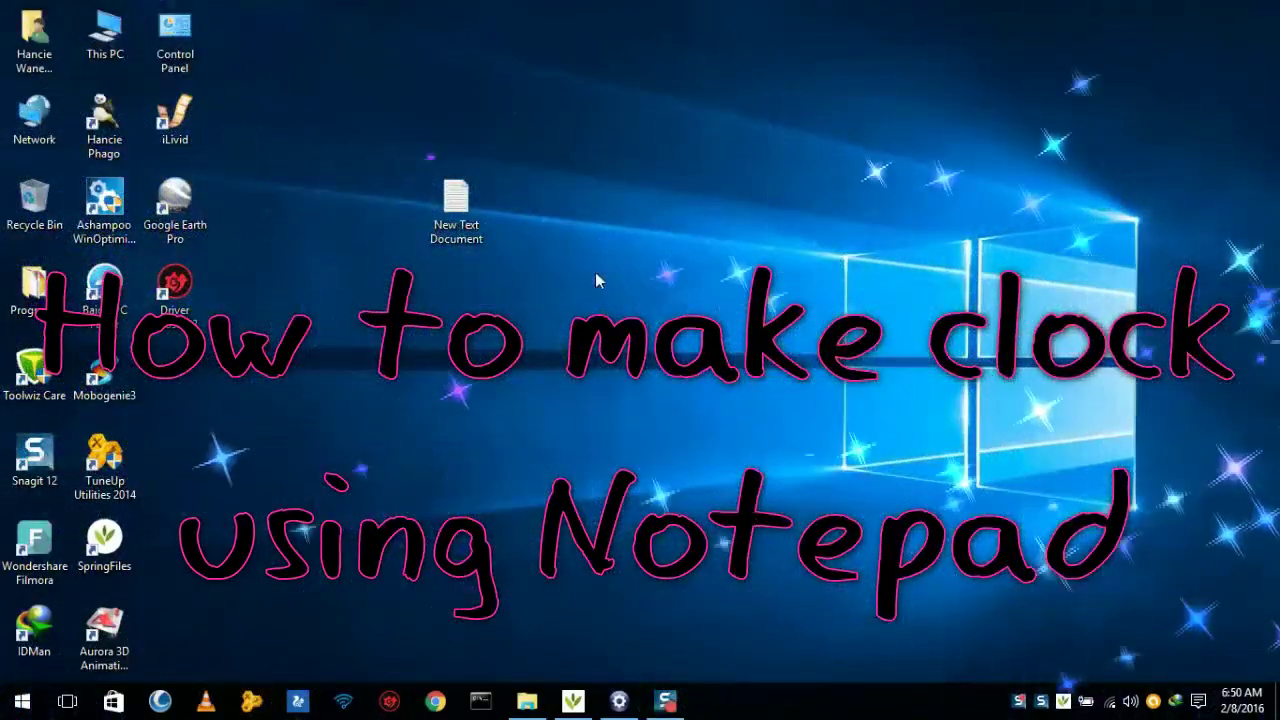
Step: Open the New Text Document in Notepad and paste in the color 3a batch clock script
right_click(584, 216)
click(611, 295)
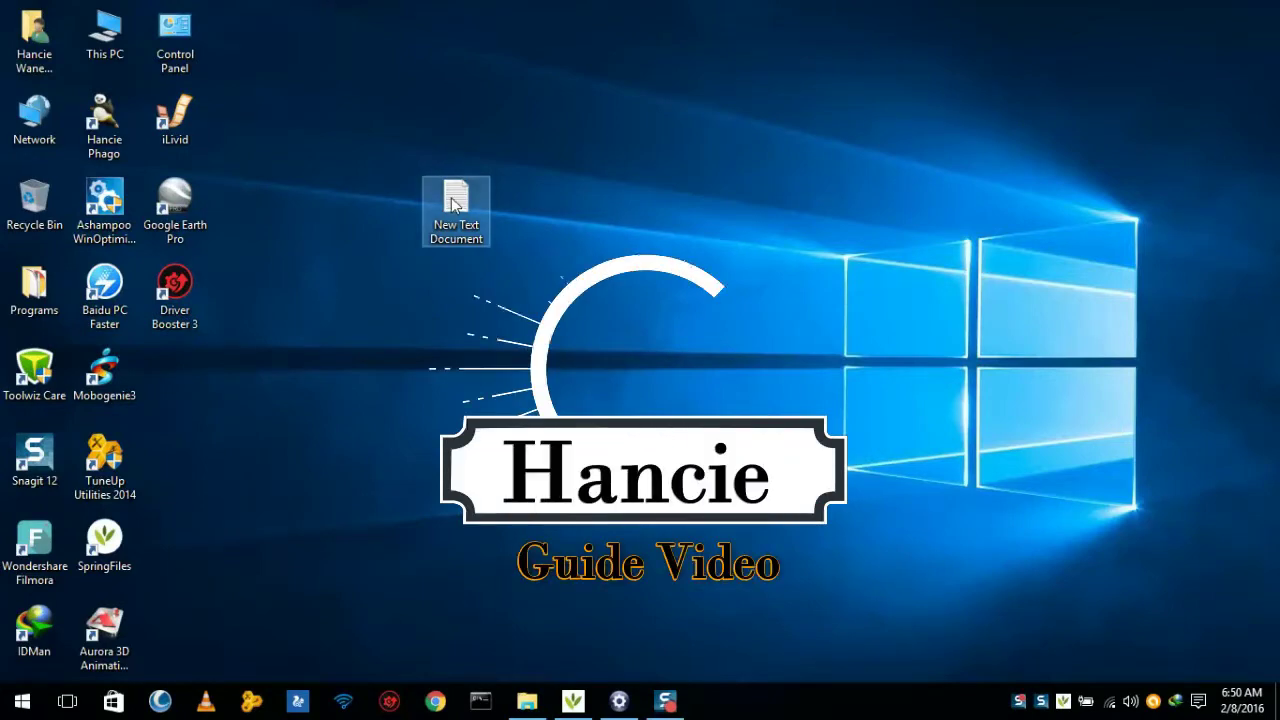
double_click(452, 205)
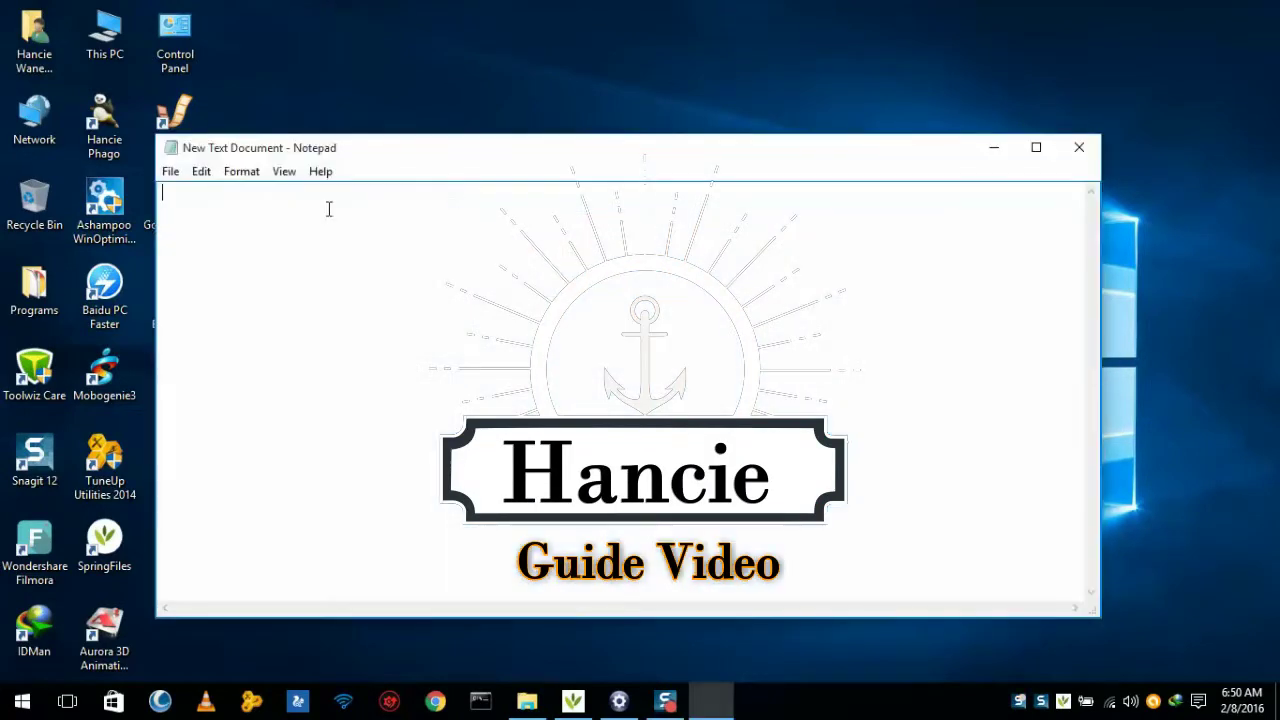
right_click(187, 193)
click(210, 272)
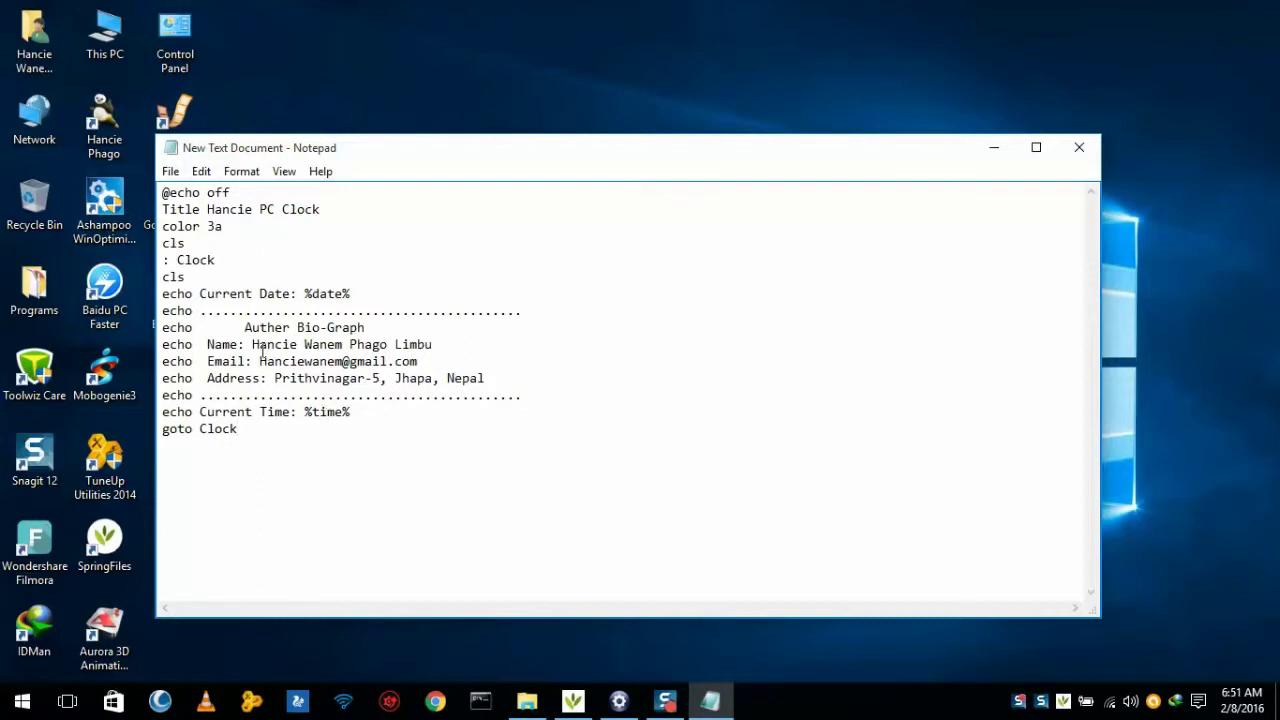
Step: Save the script to the Desktop as Clock.bat
click(172, 182)
click(210, 256)
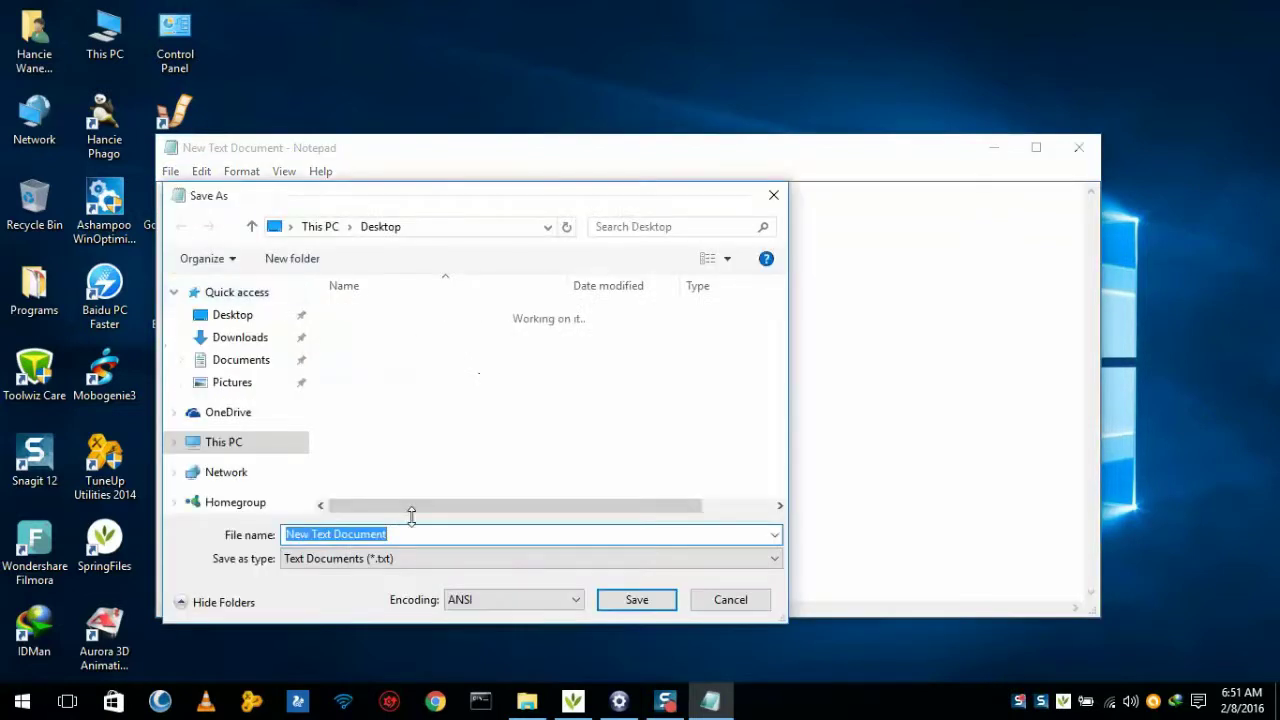
key(BackSpace)
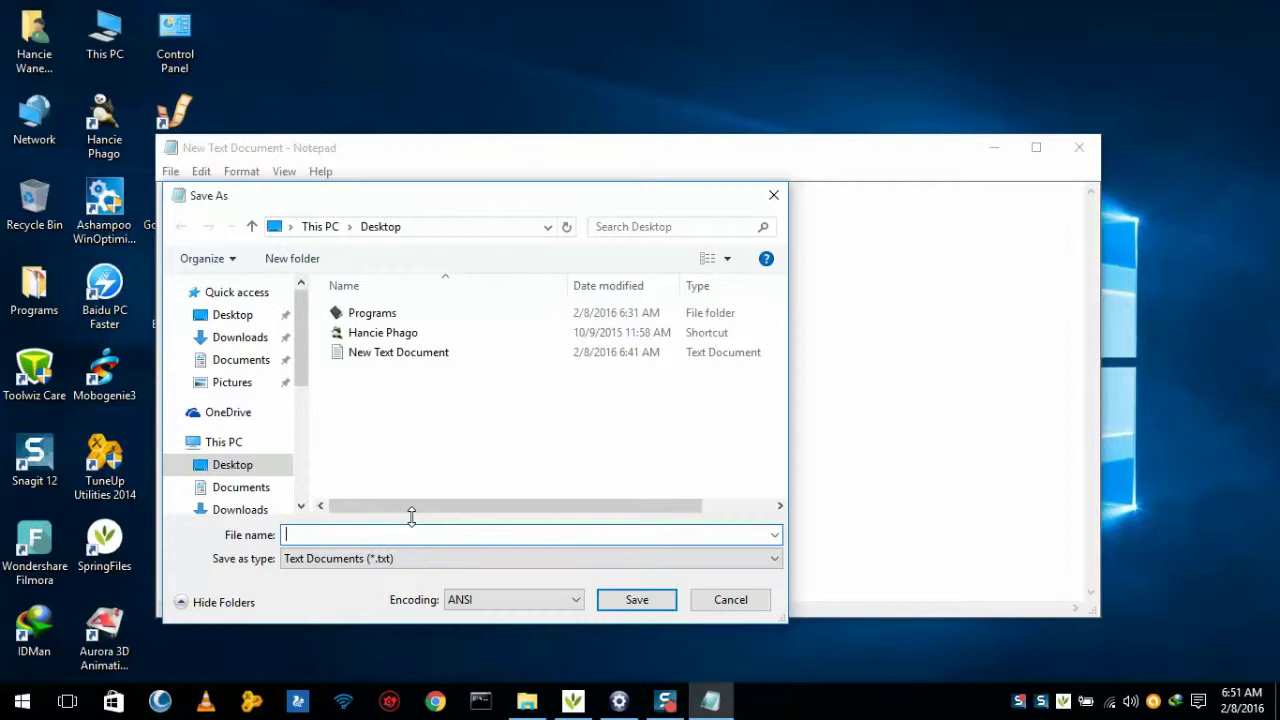
text(Clock)
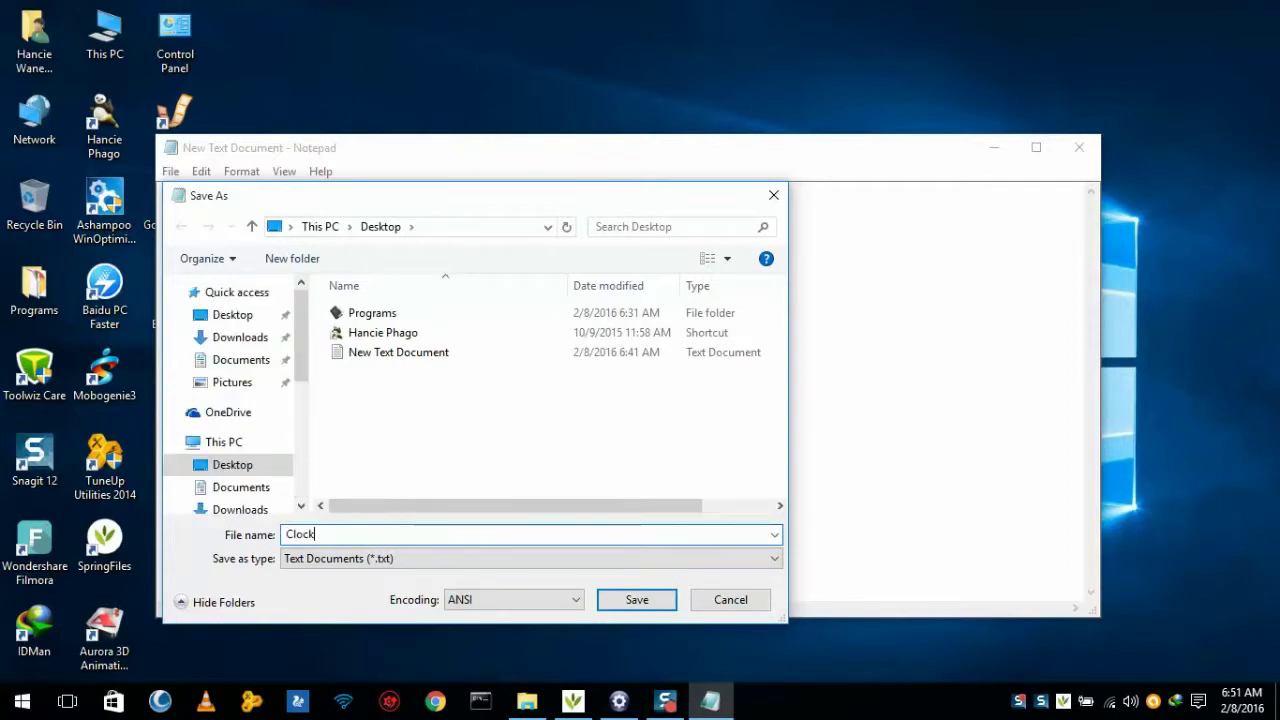
text(.bat)
click(638, 598)
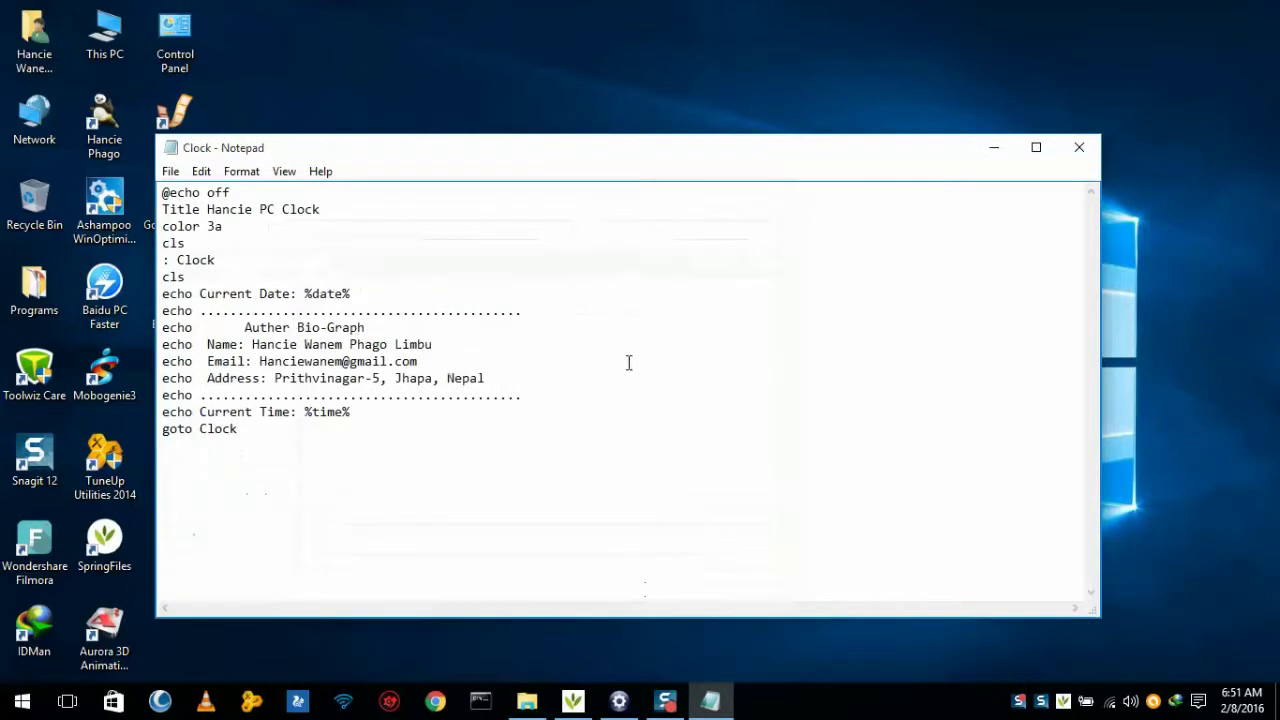
Step: Run Clock.bat from the desktop to check its date and time output, then close the console and Notepad
drag(462, 150, 567, 130)
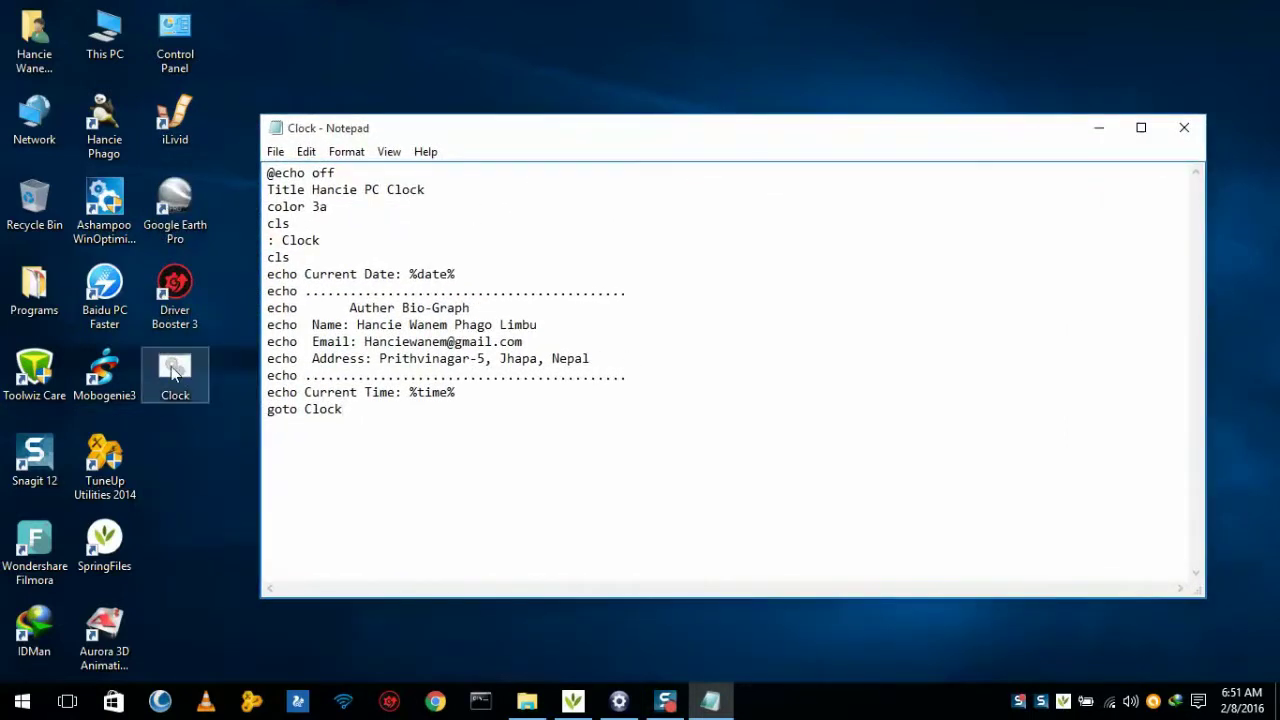
double_click(173, 372)
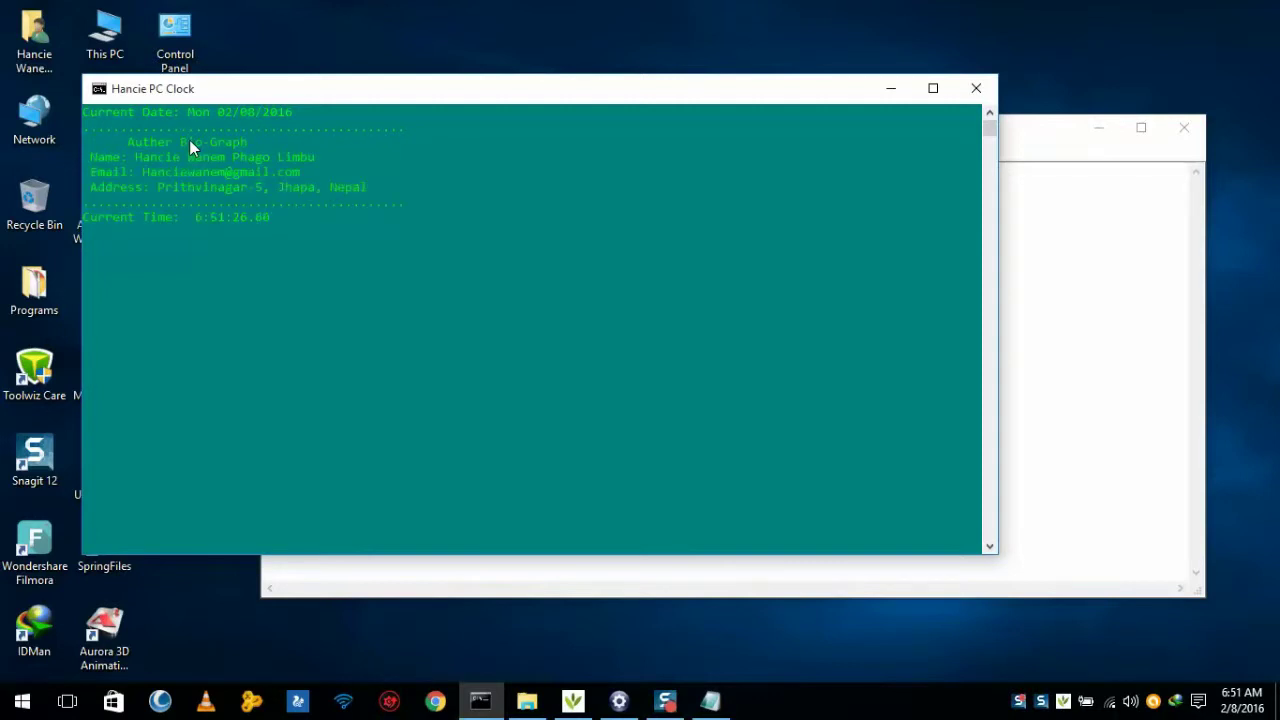
drag(252, 89, 300, 92)
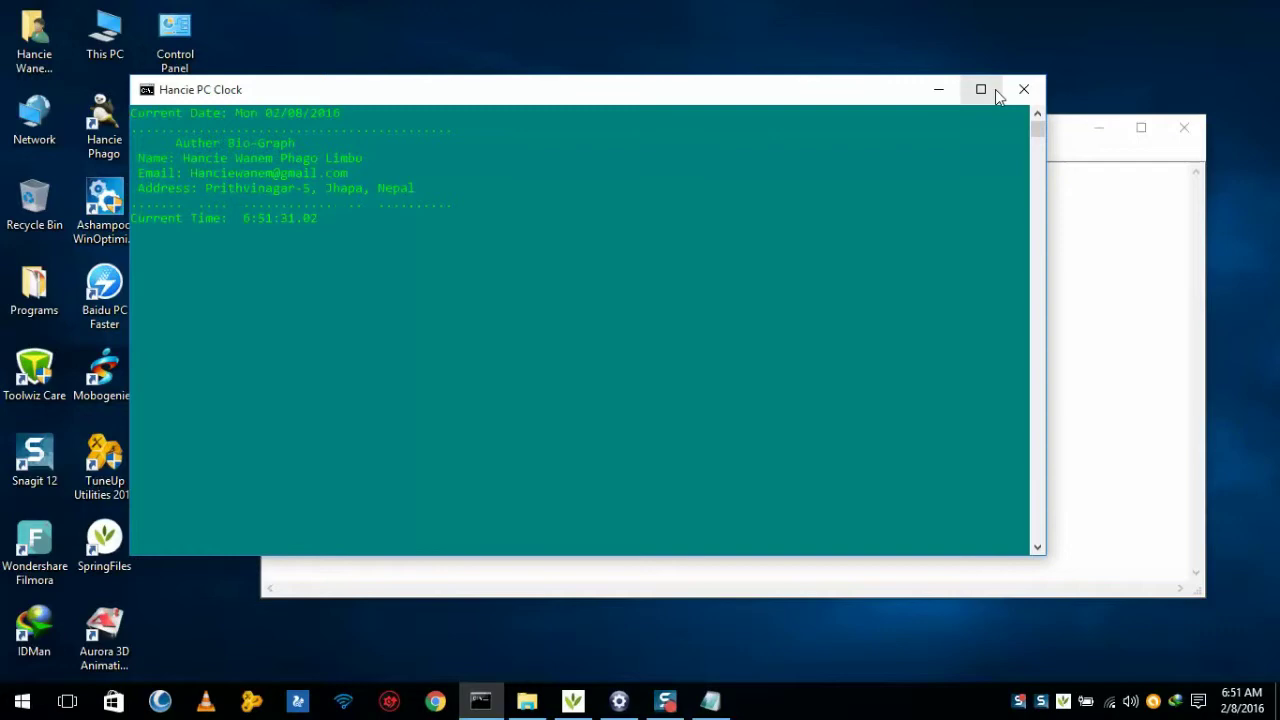
click(1024, 89)
click(1186, 130)
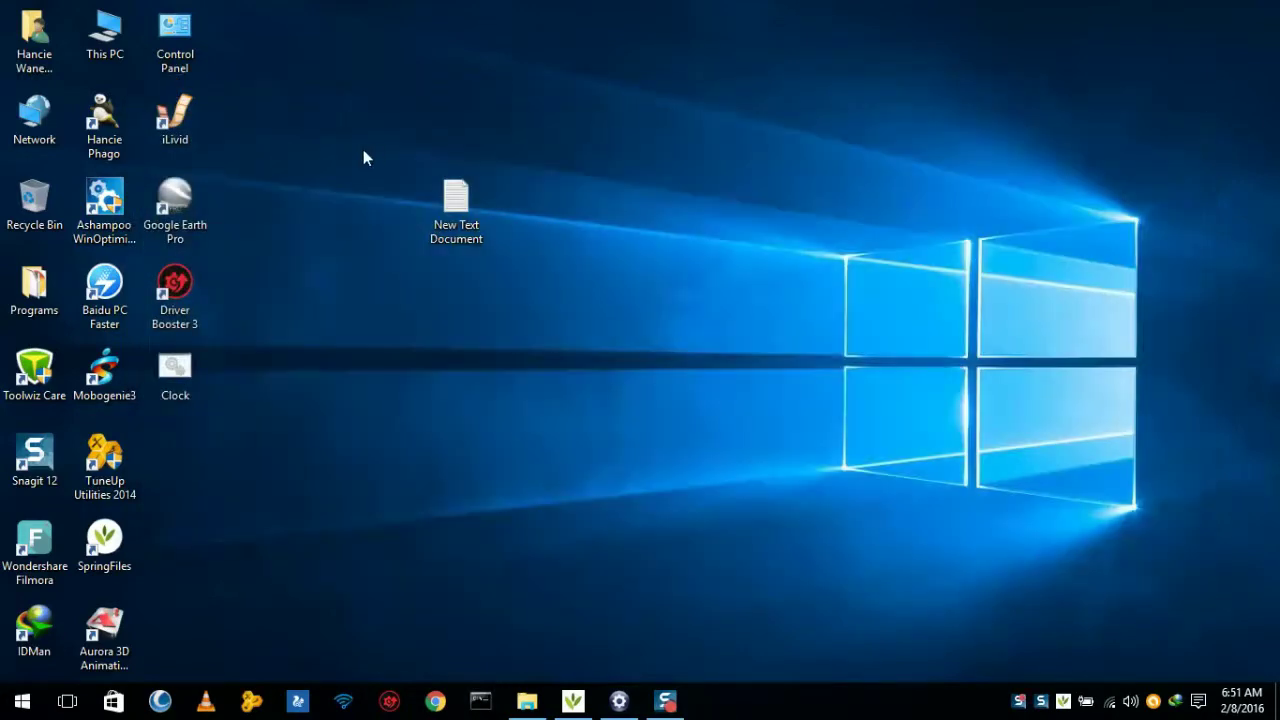
Step: Refresh the desktop and move the empty Bat To Exe Converter window into position
right_click(310, 121)
click(320, 198)
click(614, 697)
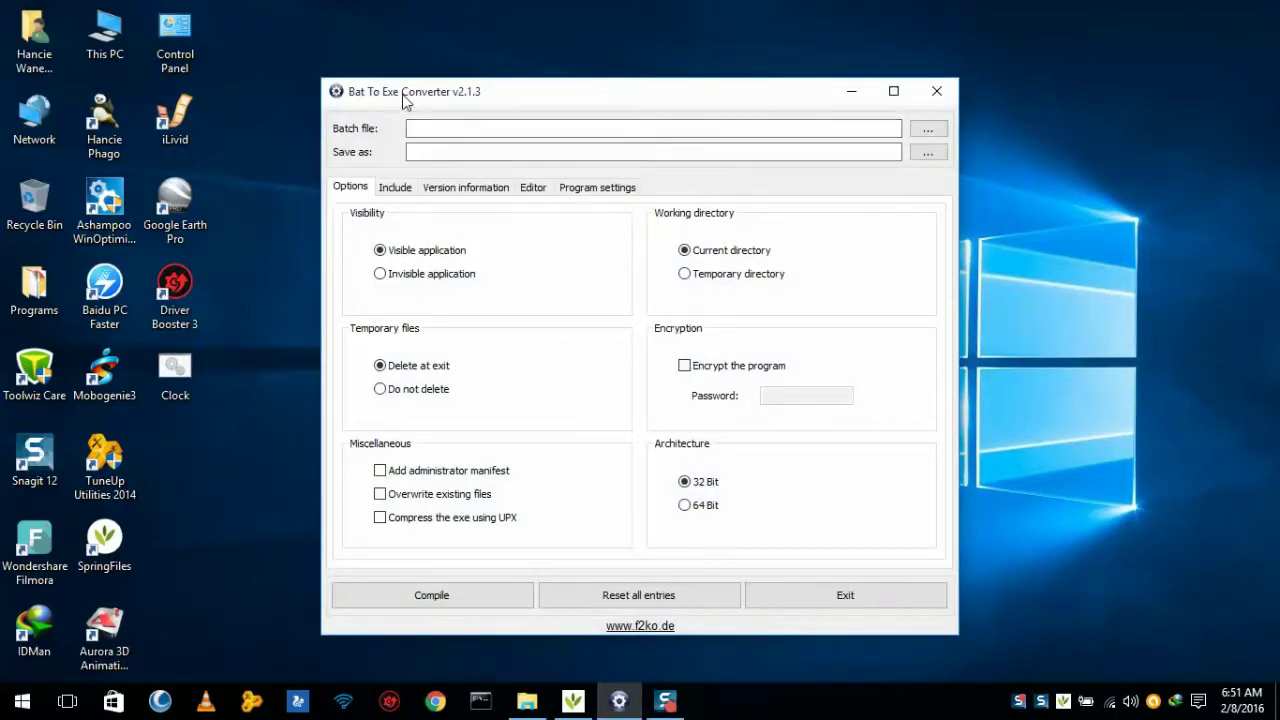
drag(403, 100, 370, 85)
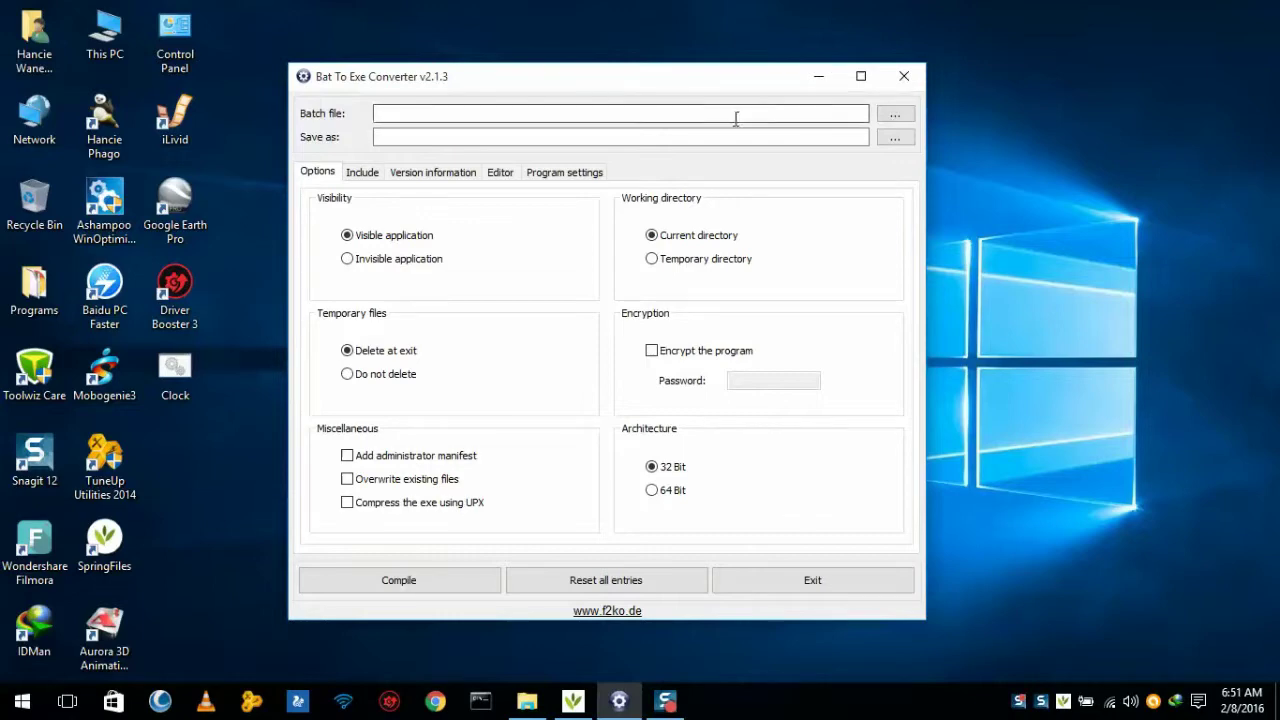
Step: Load Clock.bat from the Desktop as the batch file, with Clock.exe as output
click(888, 117)
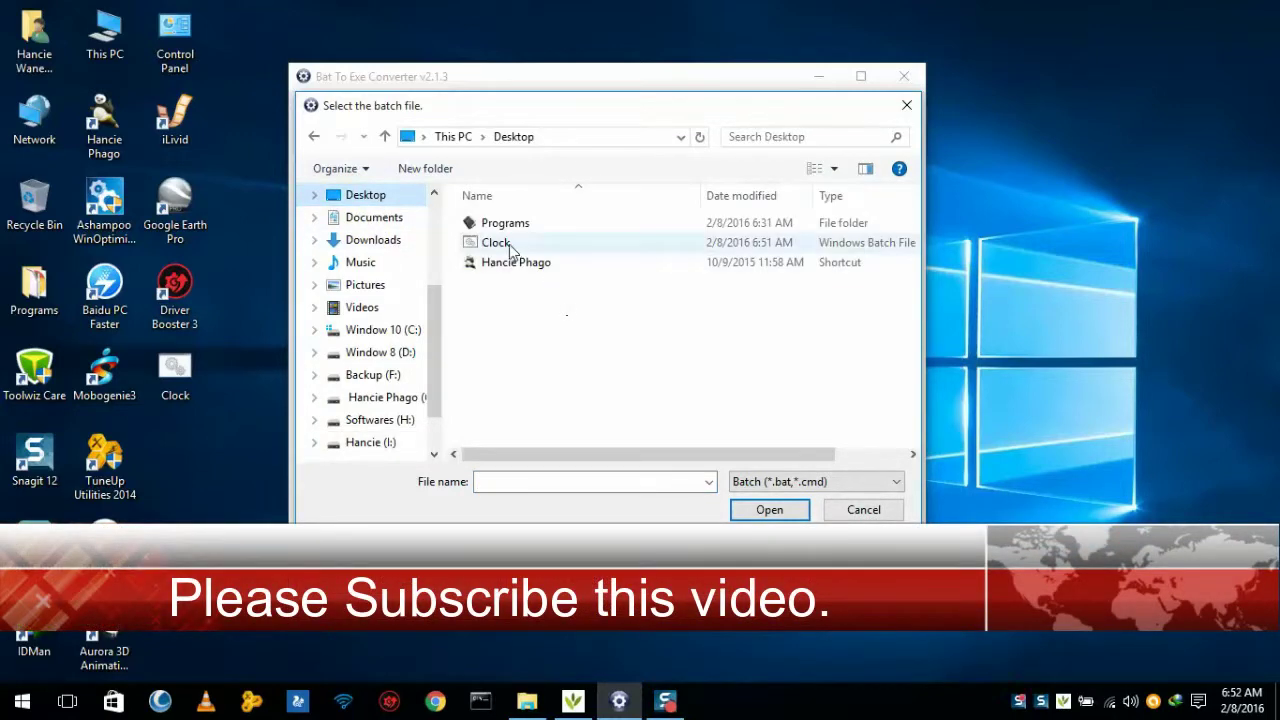
click(509, 244)
click(769, 509)
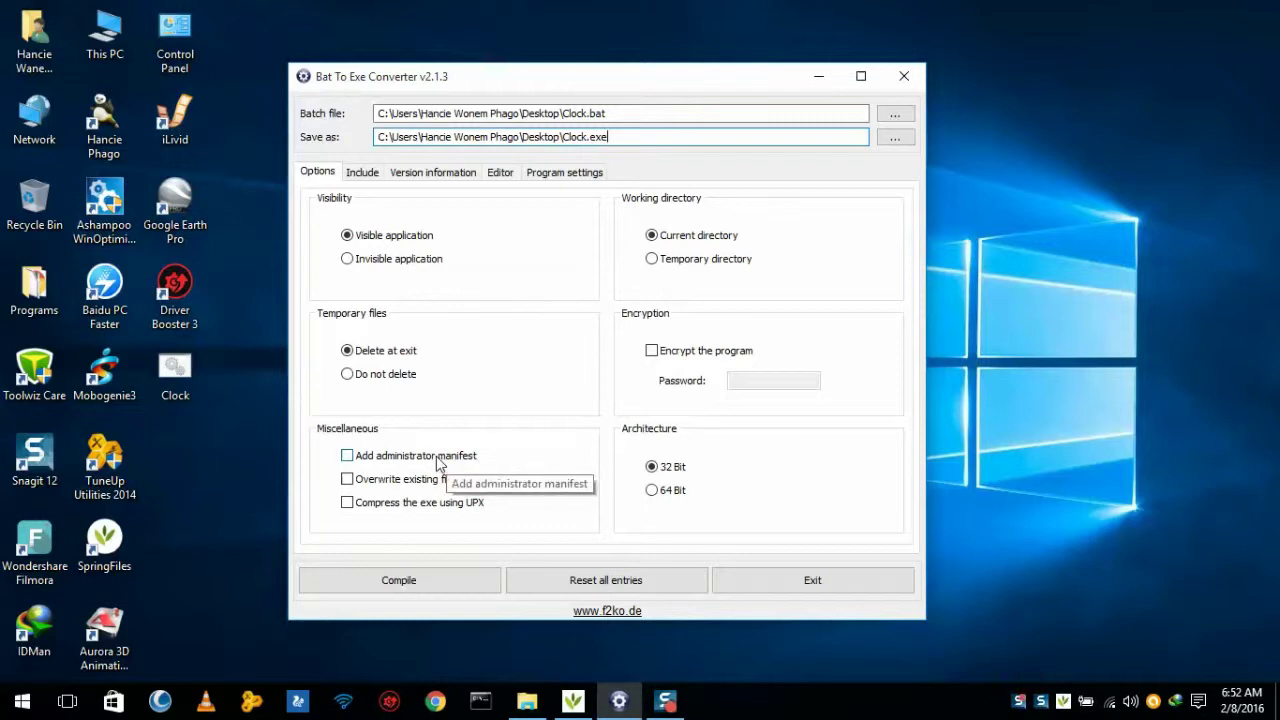
Step: Switch the build to 64 Bit and browse for an icon file in the I: drive's Softwares folder
click(653, 490)
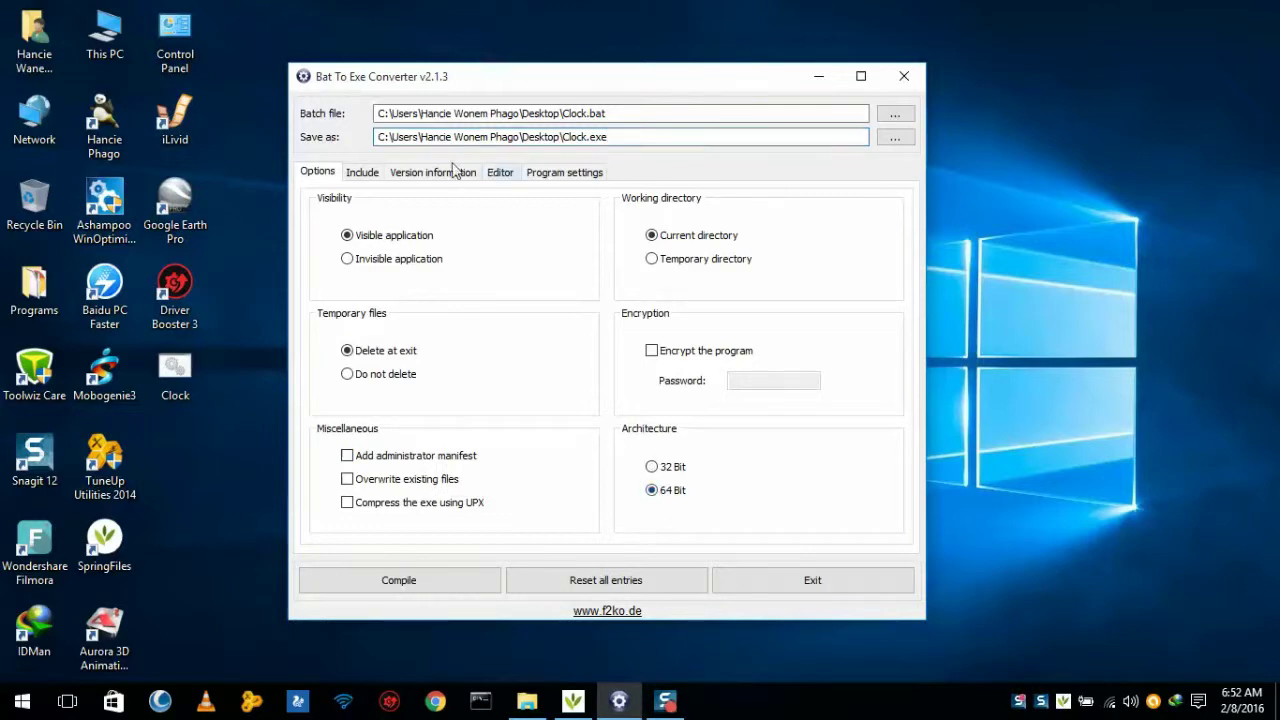
click(419, 179)
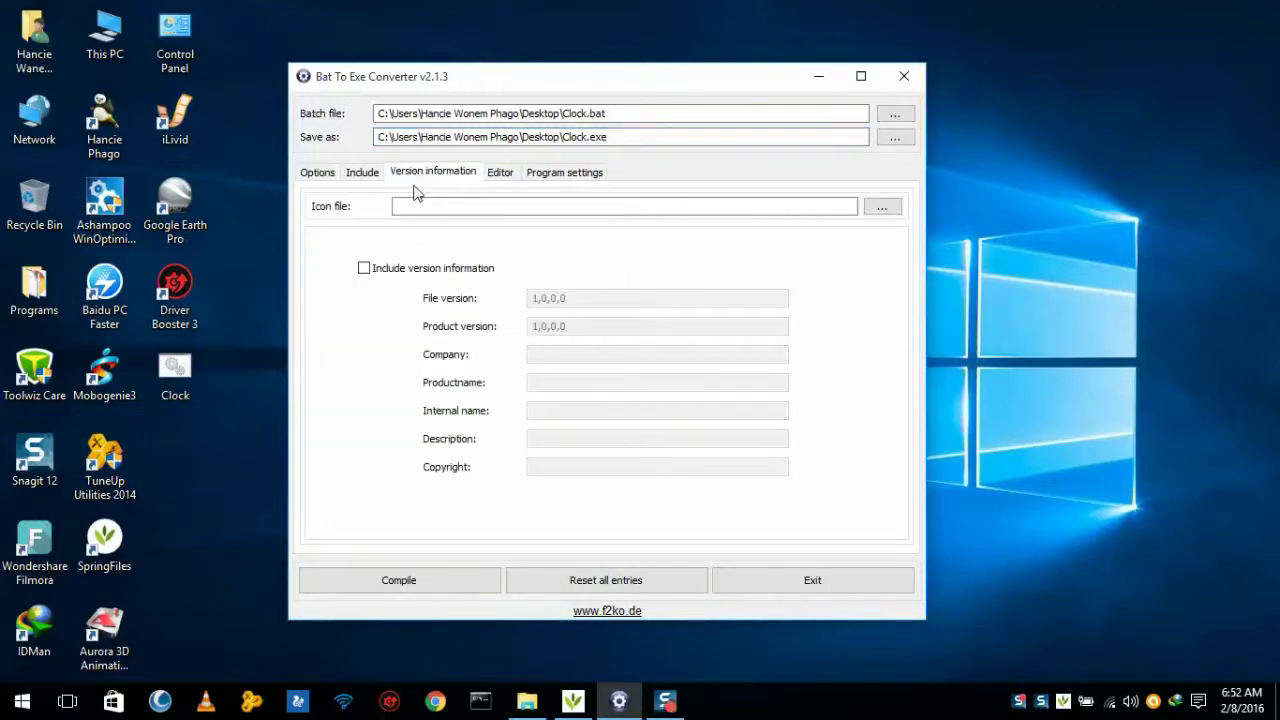
click(880, 208)
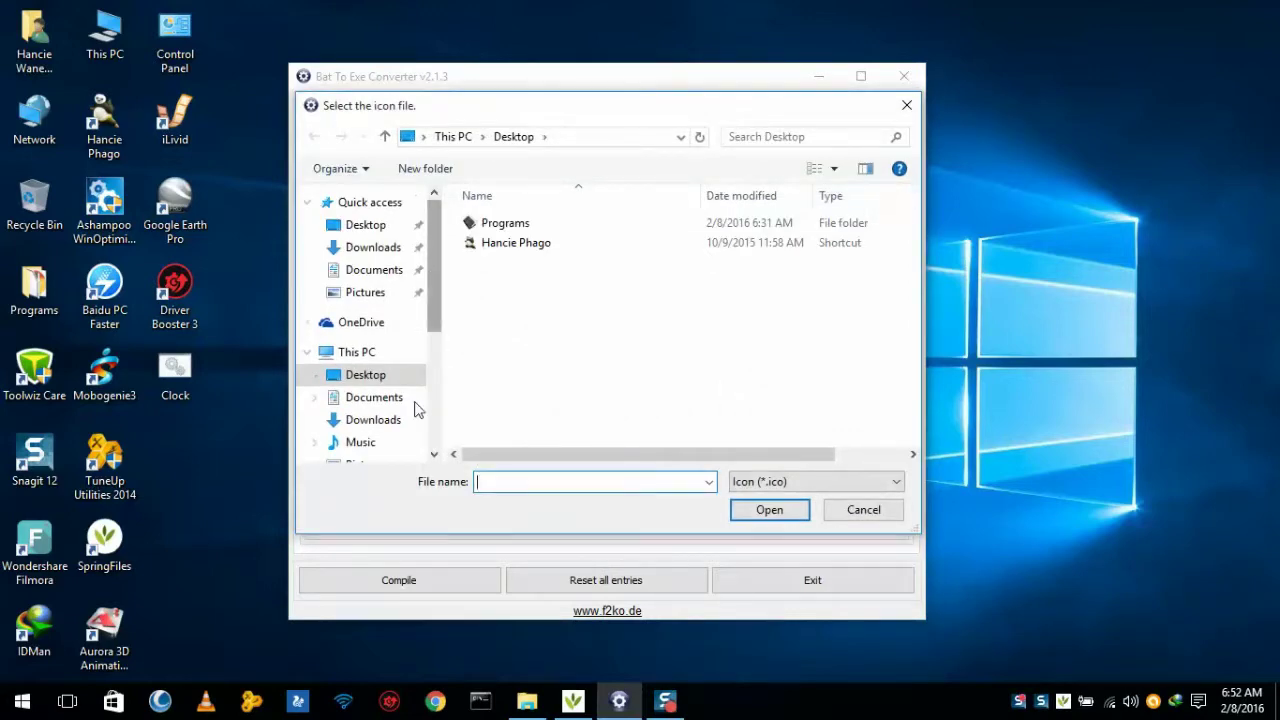
scroll(375, 360, down, 4)
click(372, 376)
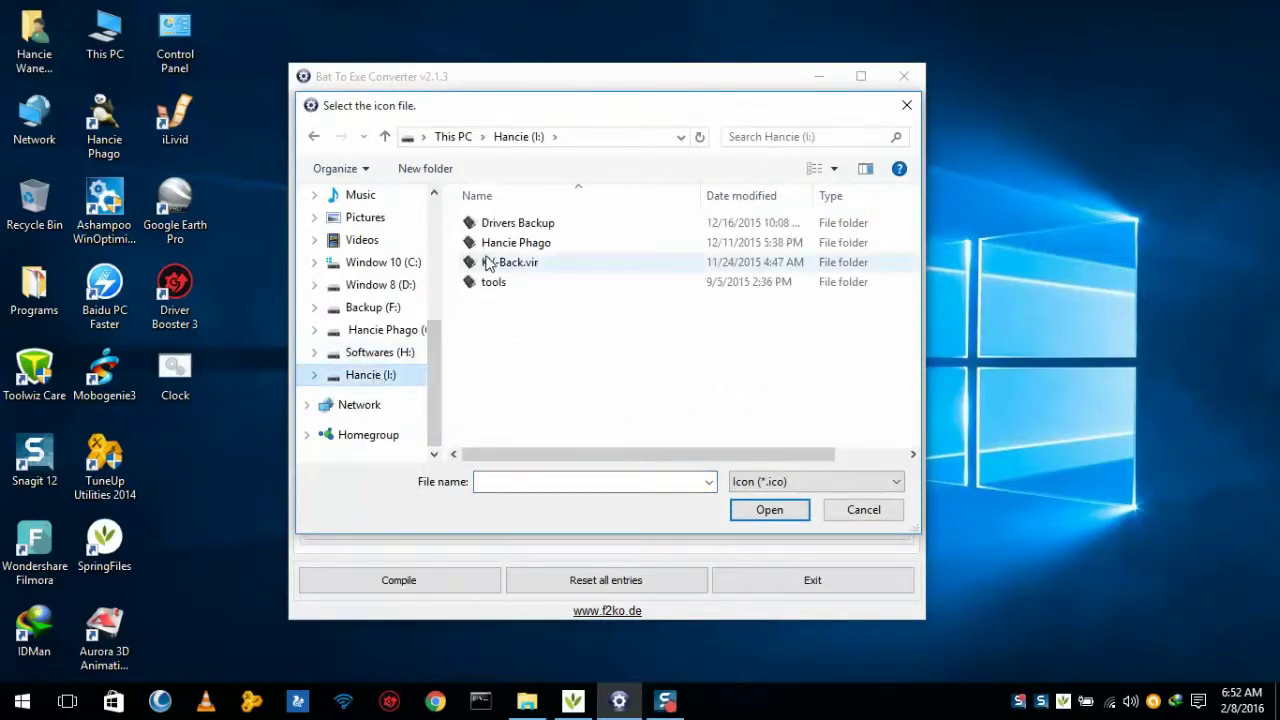
double_click(490, 250)
double_click(491, 250)
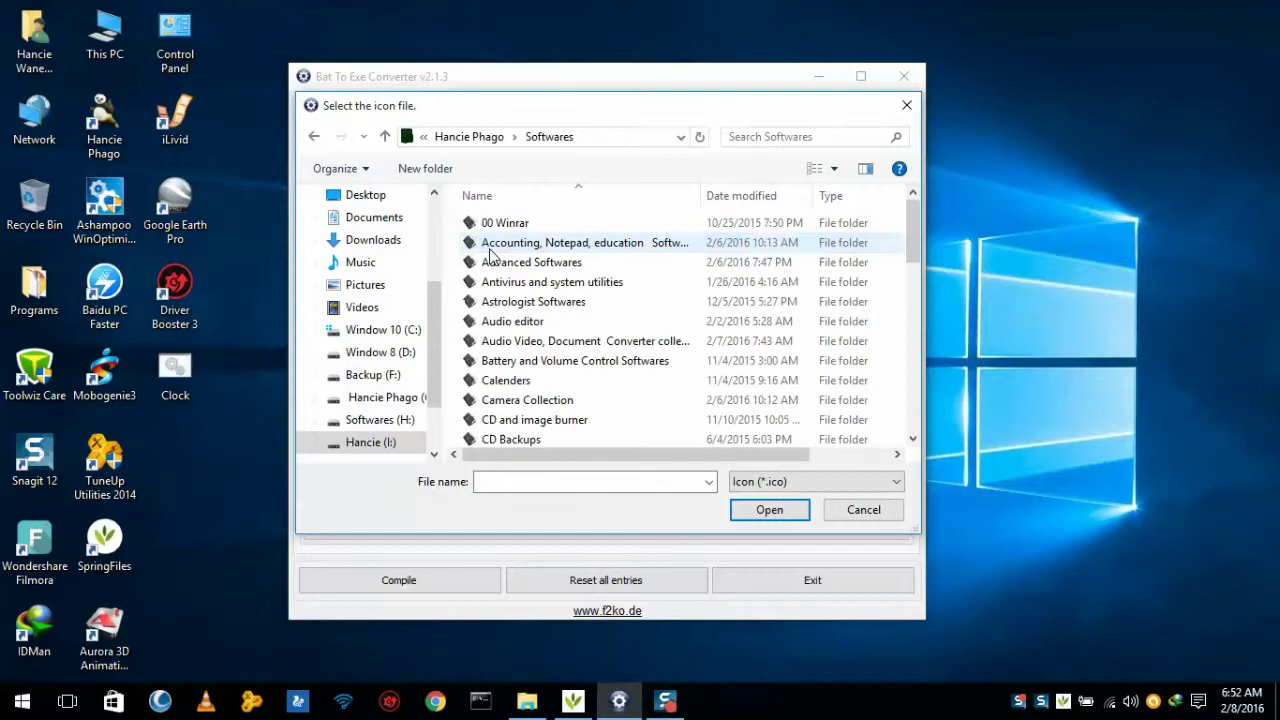
Step: Pick bitcometSZ.ico from Icons\Software as the program icon
scroll(493, 262, down, 1)
scroll(493, 262, down, 3)
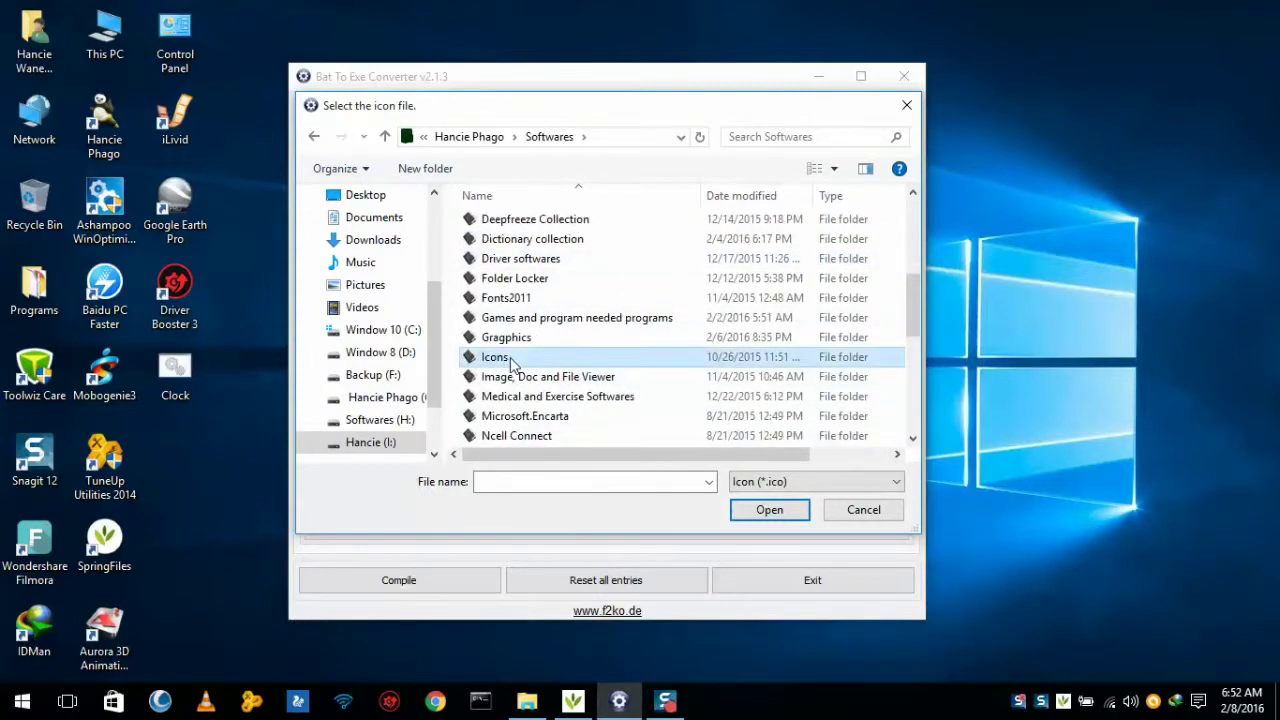
double_click(510, 362)
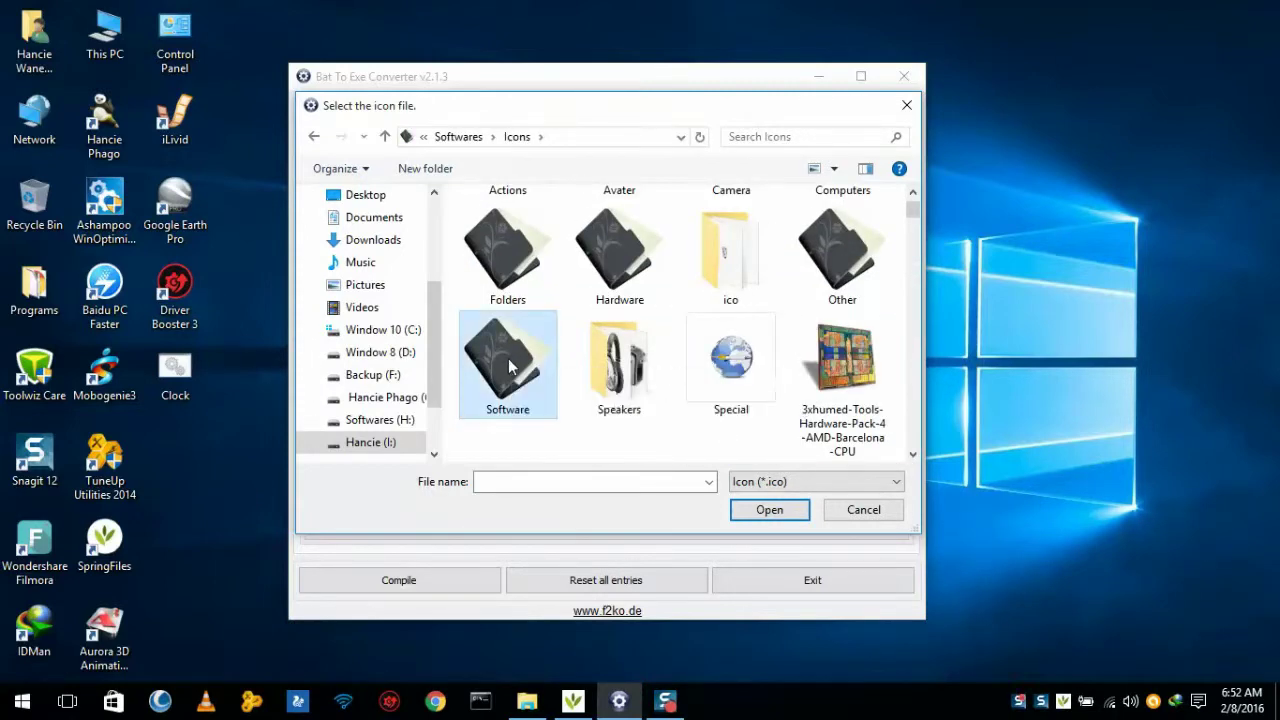
double_click(510, 367)
scroll(593, 314, down, 1)
click(623, 375)
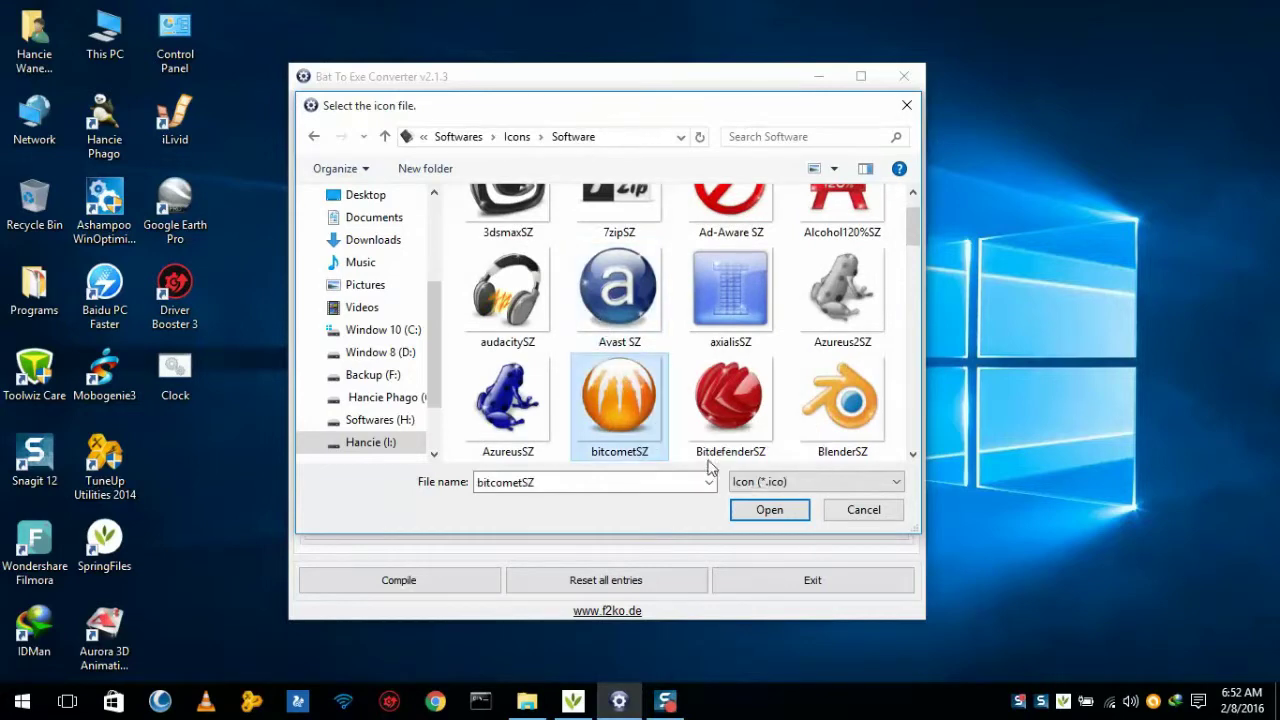
click(730, 410)
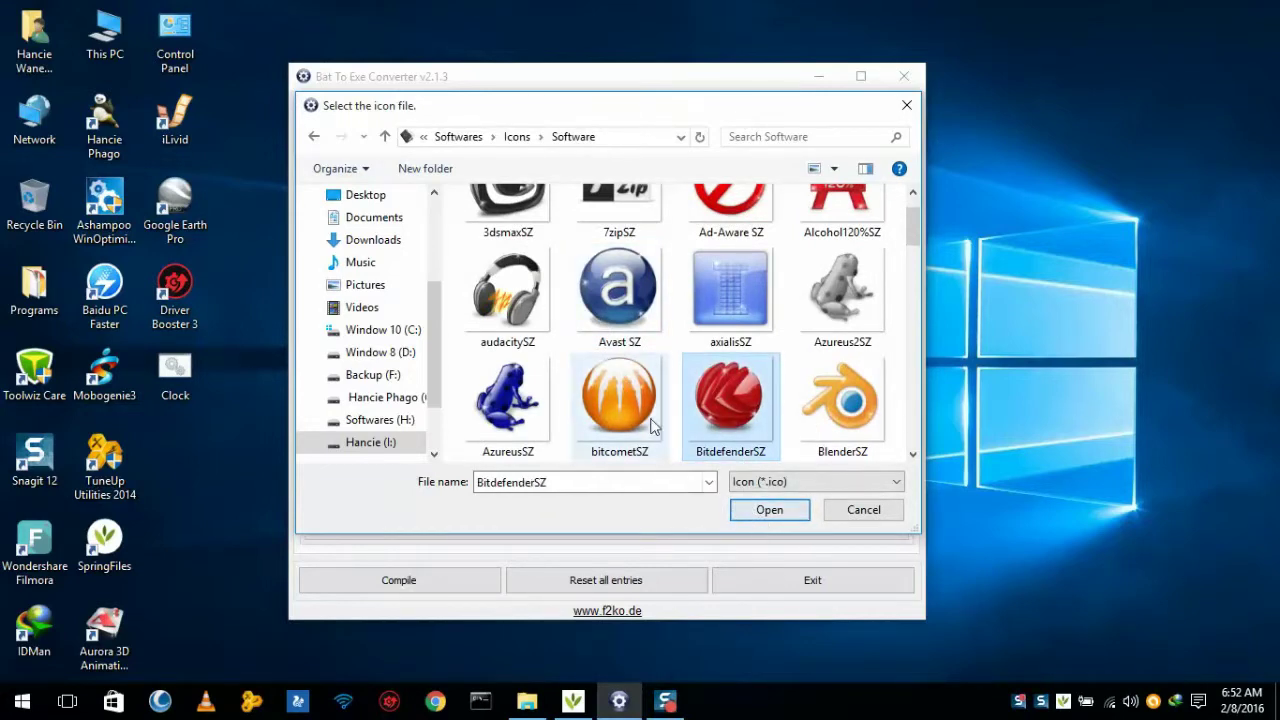
click(620, 400)
click(748, 515)
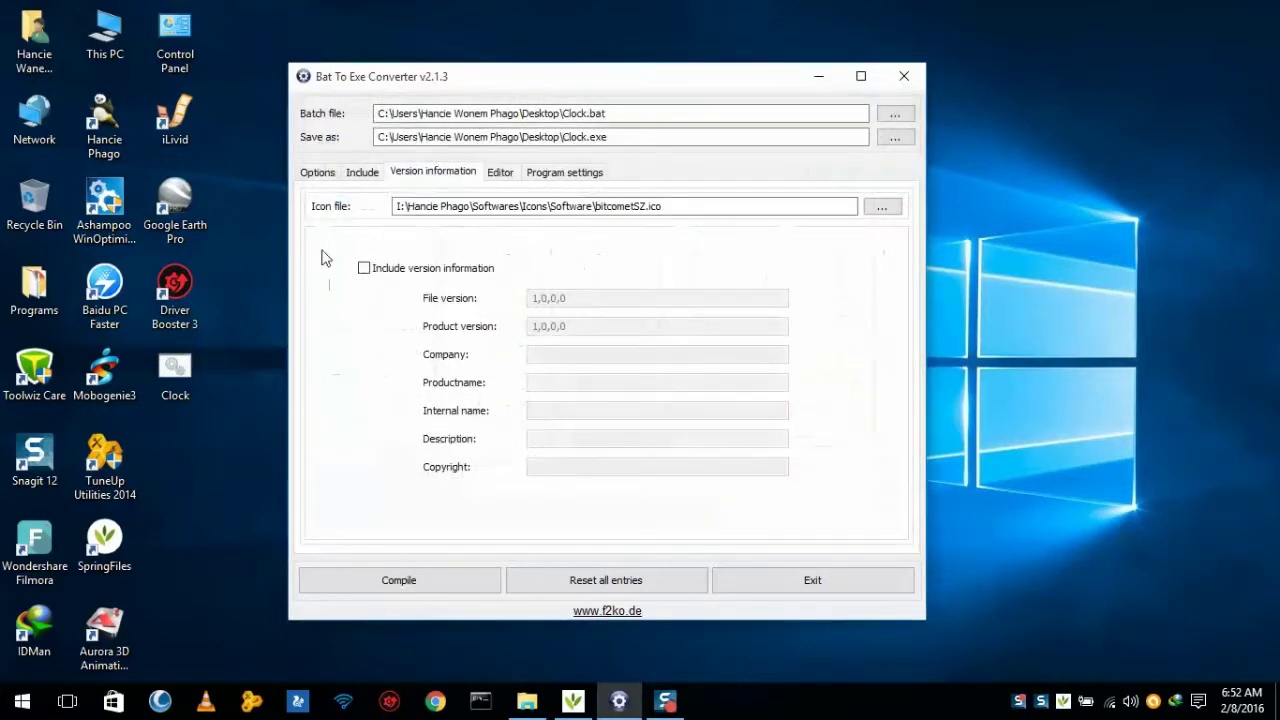
Step: Turn on Include version information and check the file and product version values
click(364, 268)
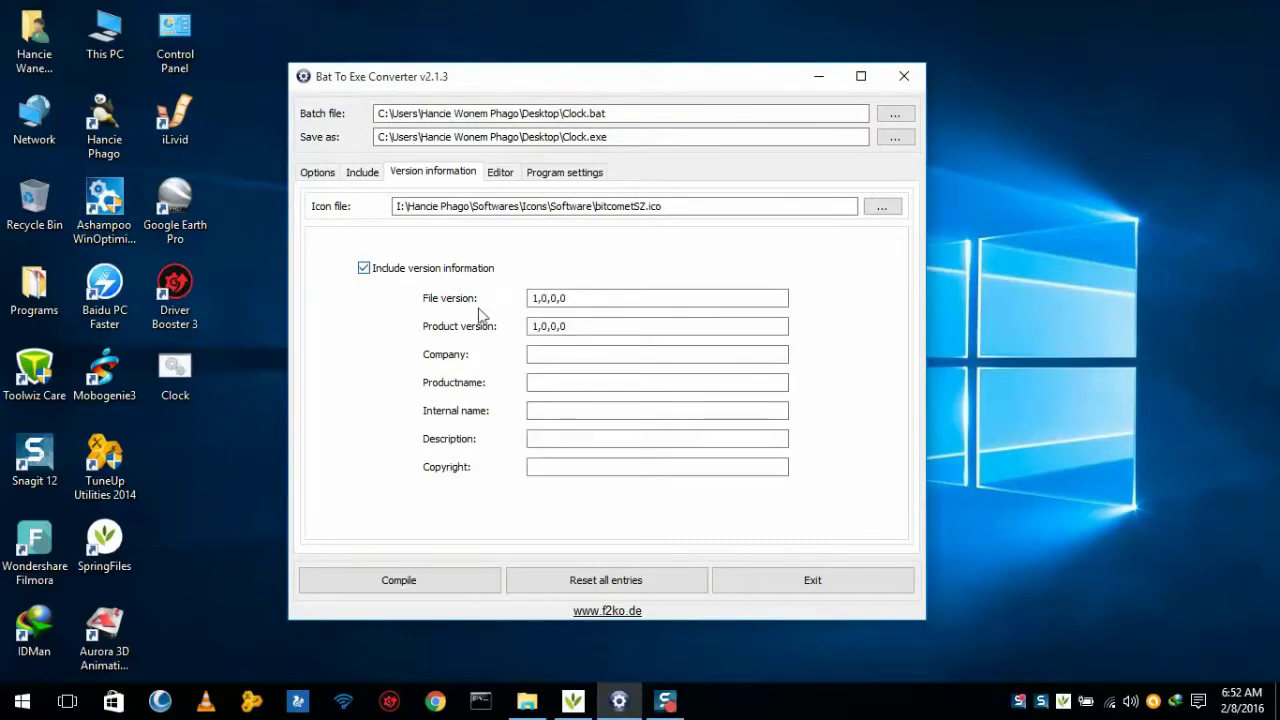
click(585, 298)
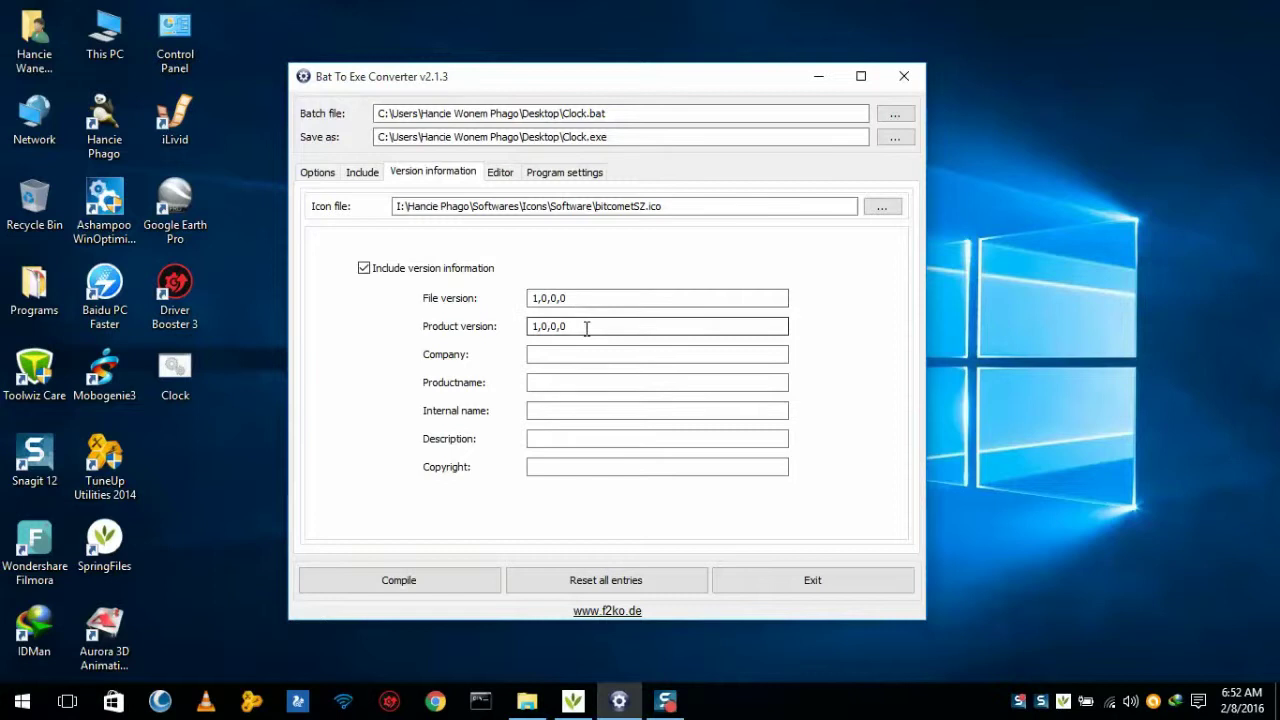
double_click(584, 326)
Step: Enter company H.W.P Group, product and internal name Simple Clock, and the owner's name as description
click(567, 356)
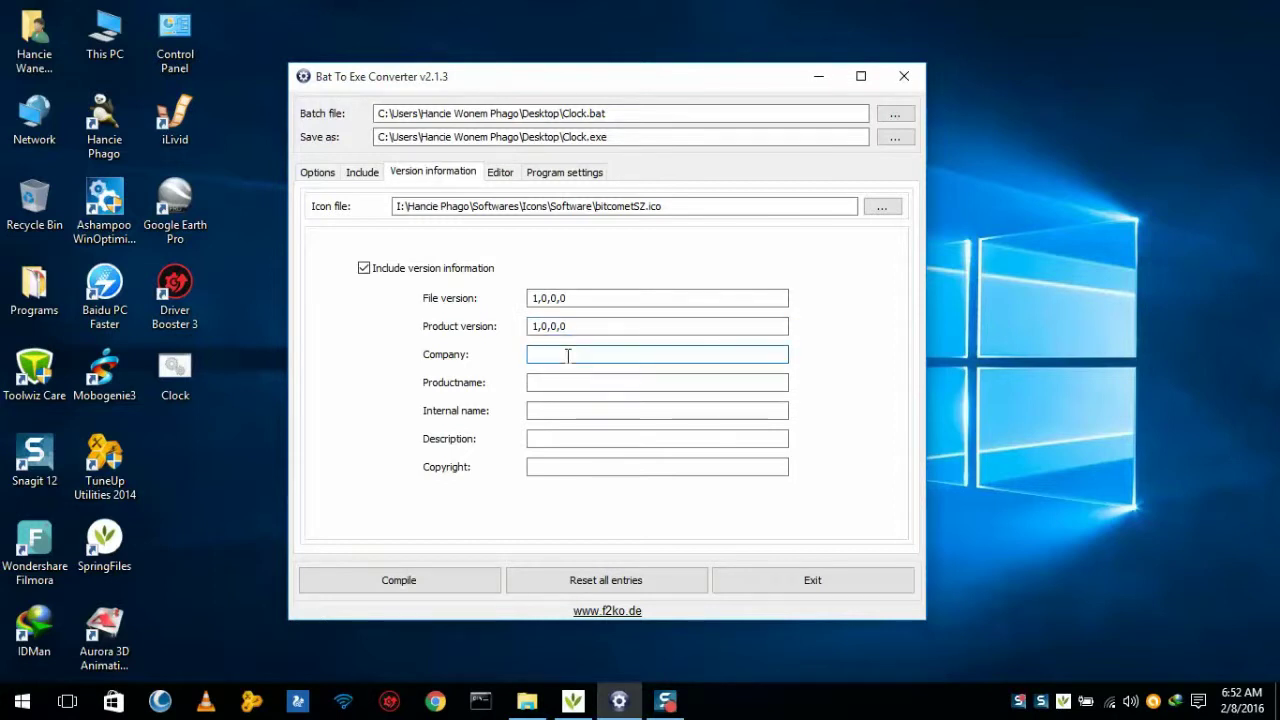
text(H.W.P Group)
click(560, 381)
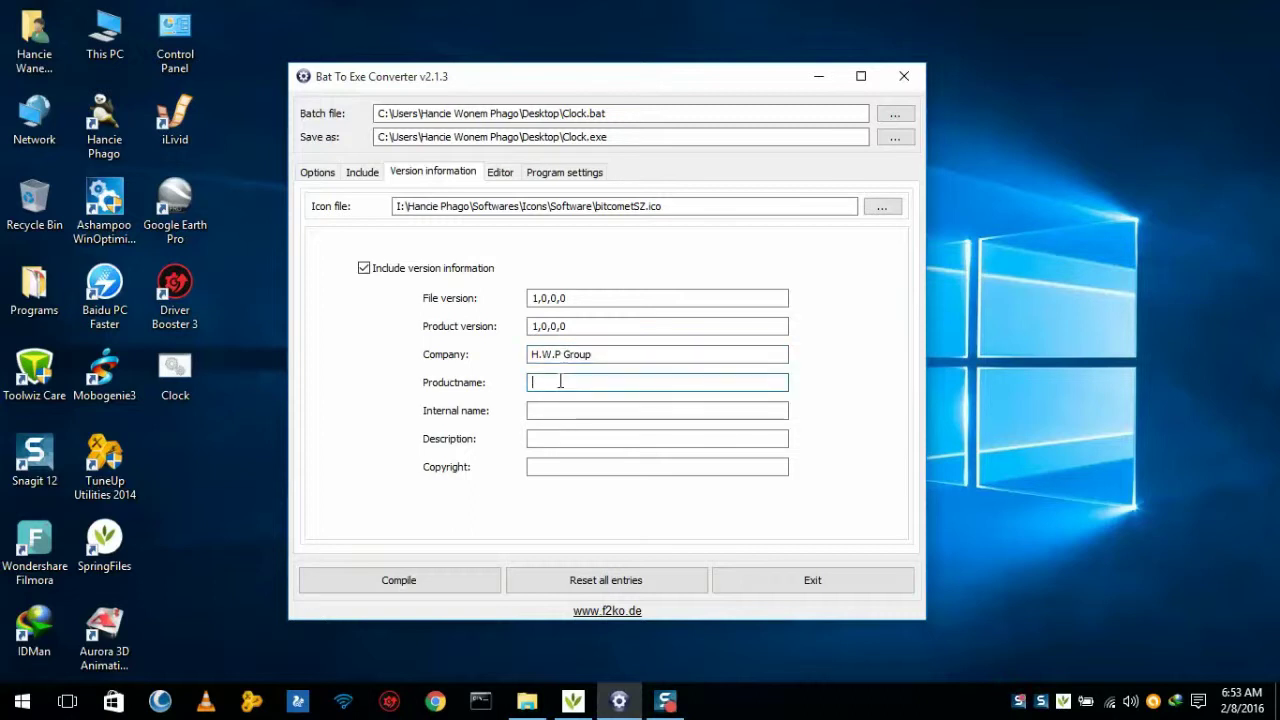
text(Simple Clock)
click(553, 411)
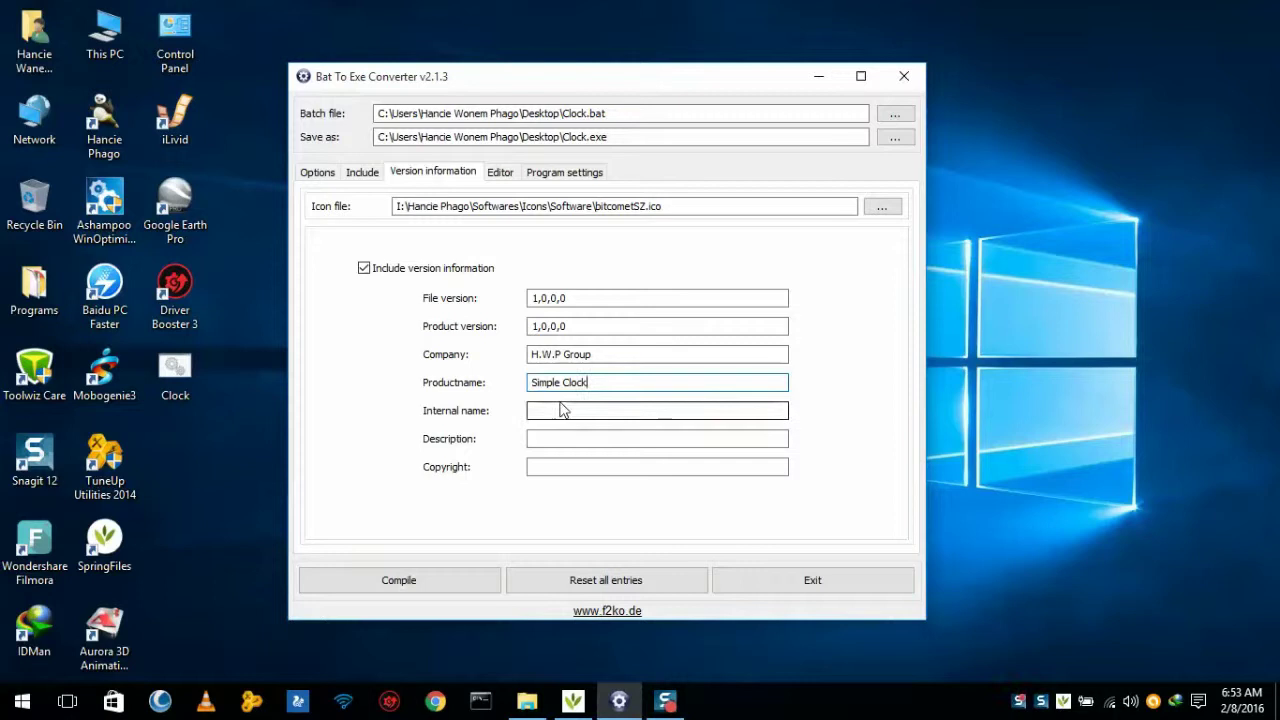
text(Simple Clock)
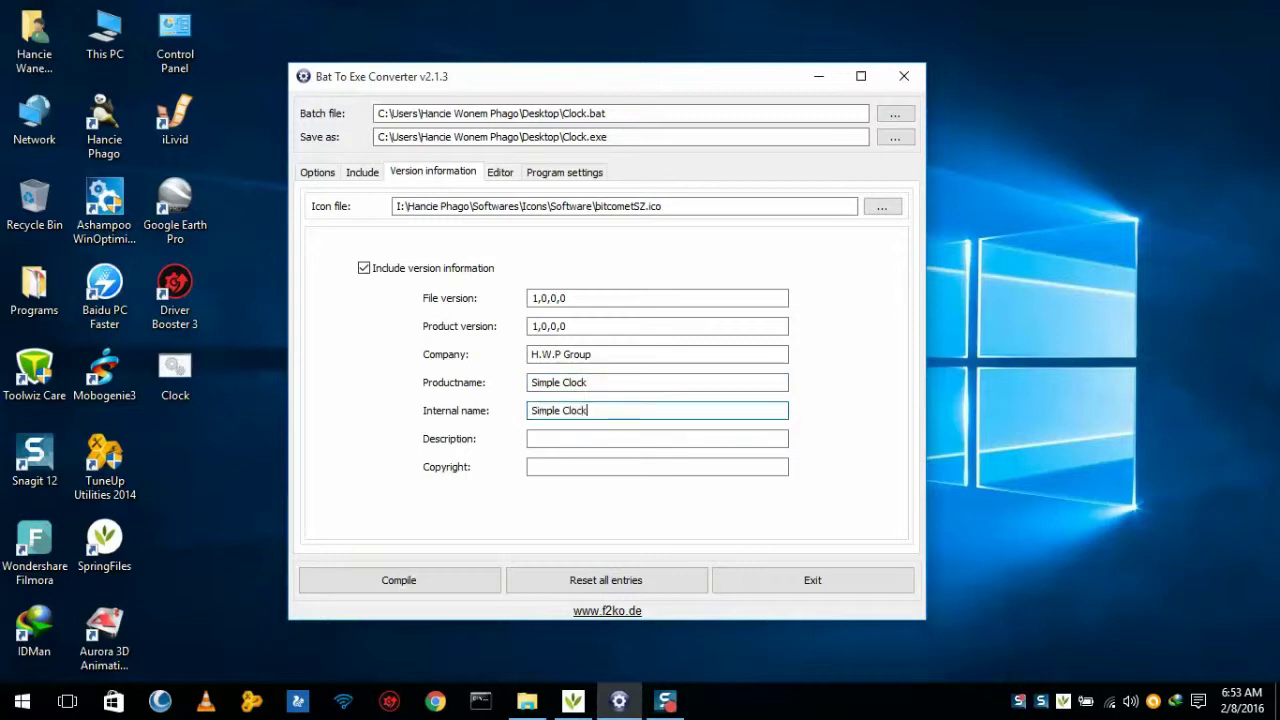
click(547, 436)
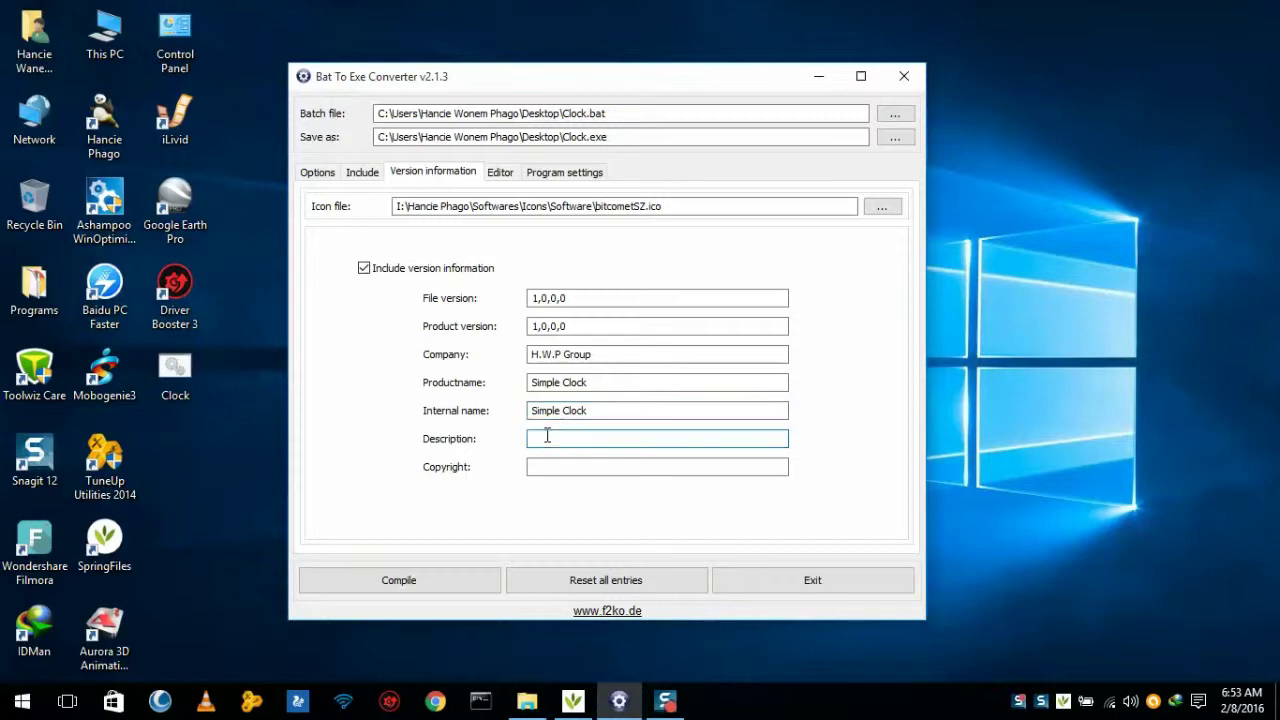
text(Owner Hancie W)
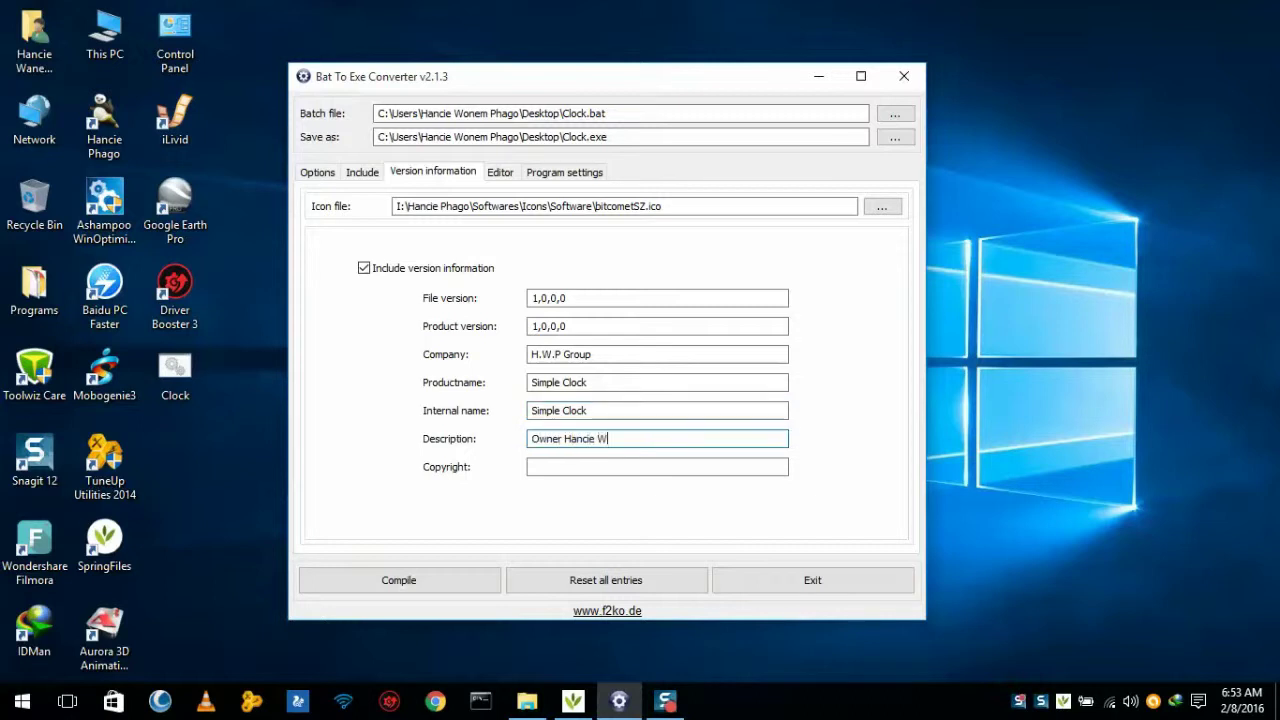
text(anem Phago)
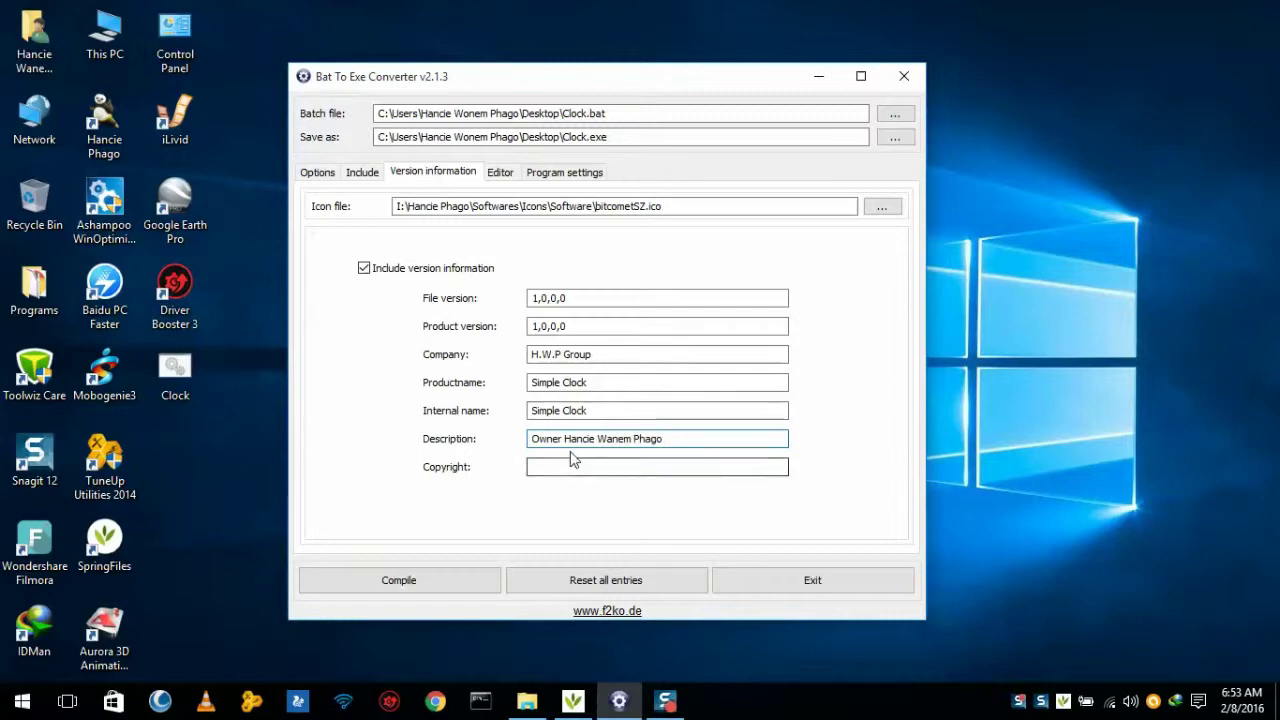
Step: Review the Editor and language settings tabs, then compile Clock.bat into Clock.exe
click(500, 172)
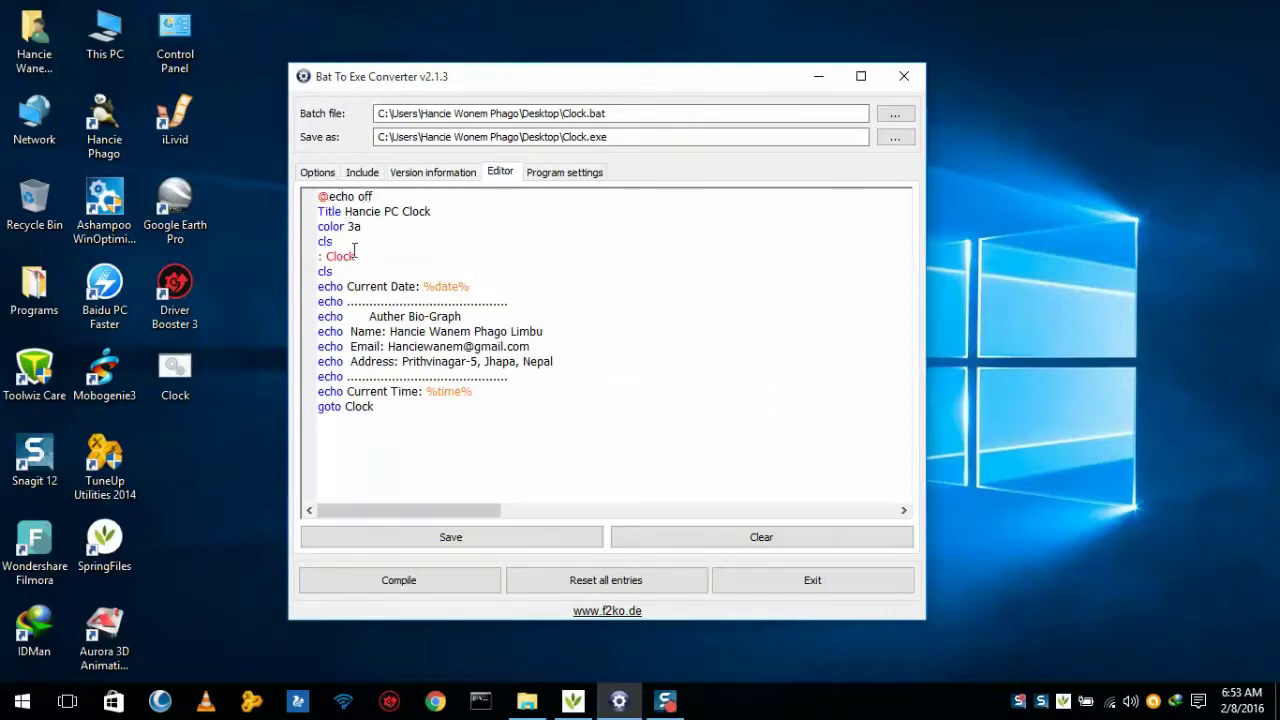
click(592, 175)
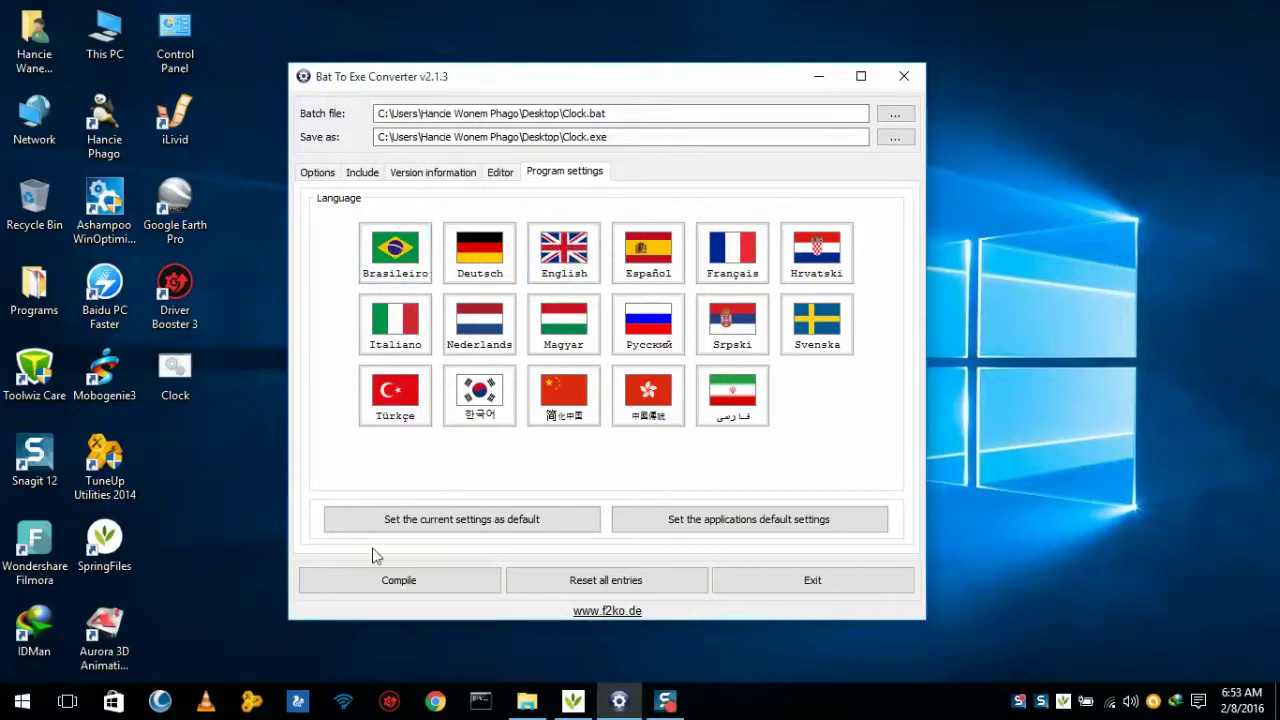
click(378, 586)
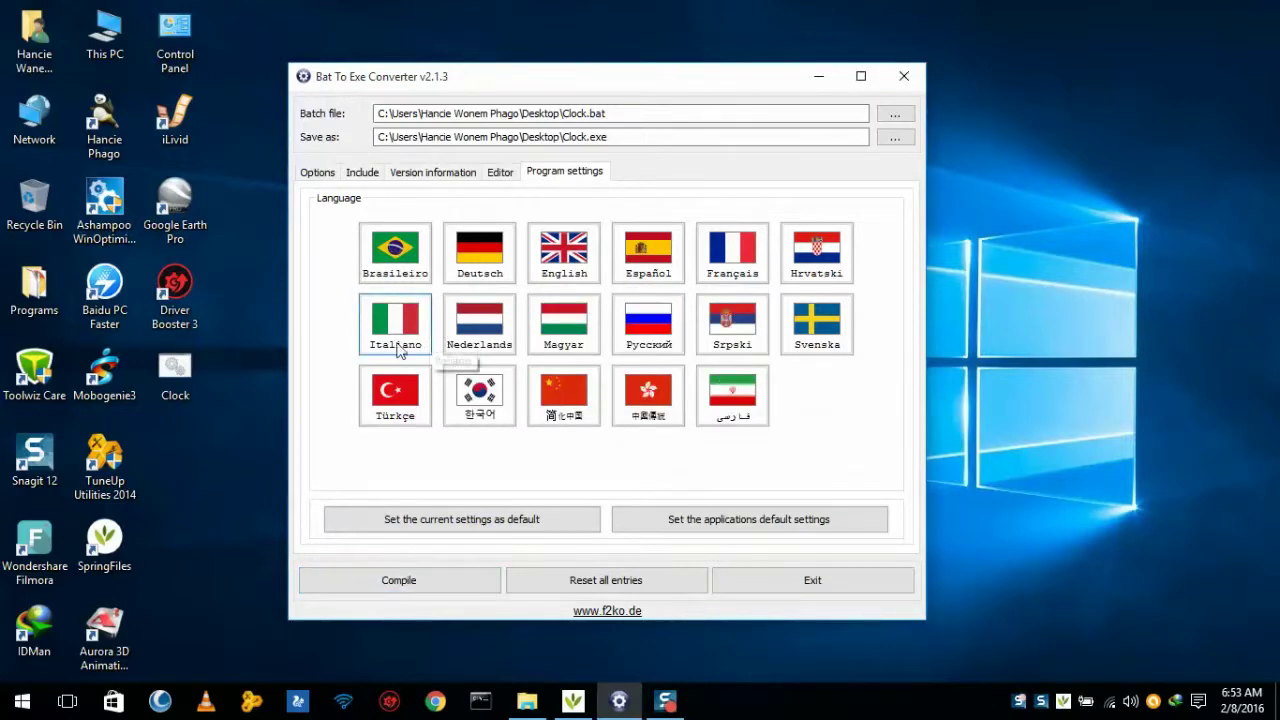
Step: Close the converter and run Clock.exe from the desktop to check its date and author output
click(911, 81)
double_click(192, 452)
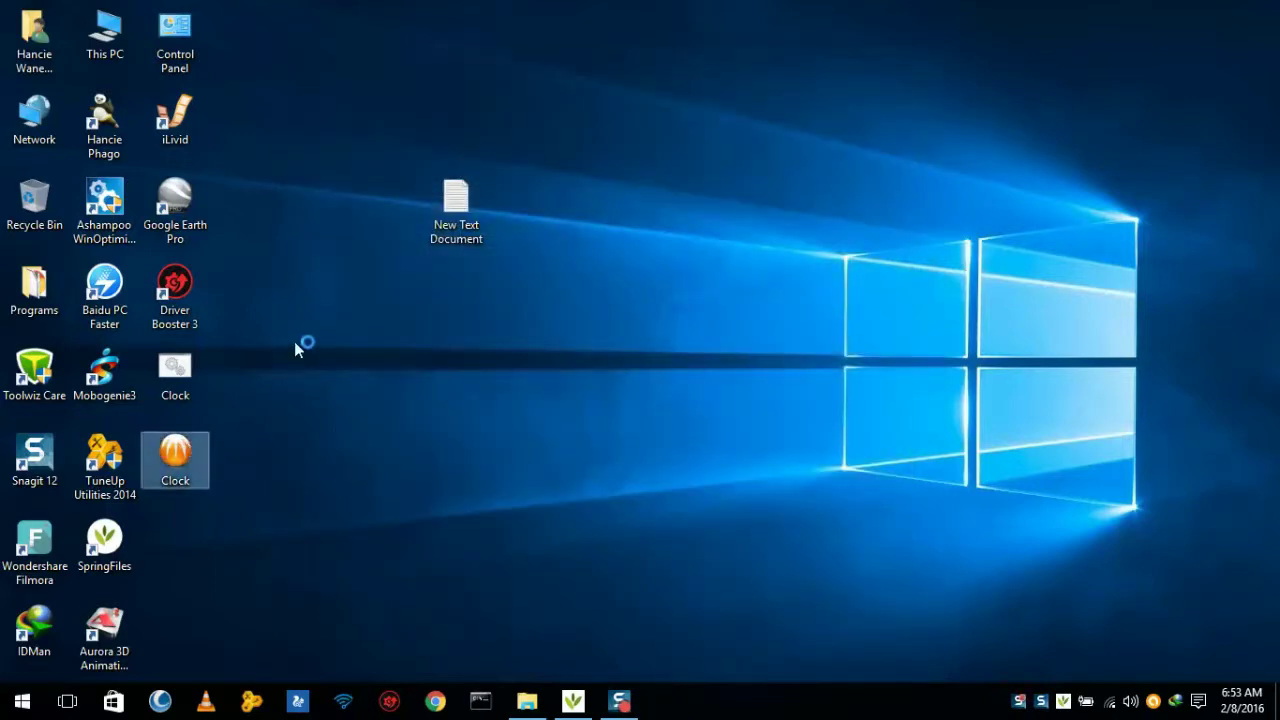
right_click(324, 200)
click(389, 284)
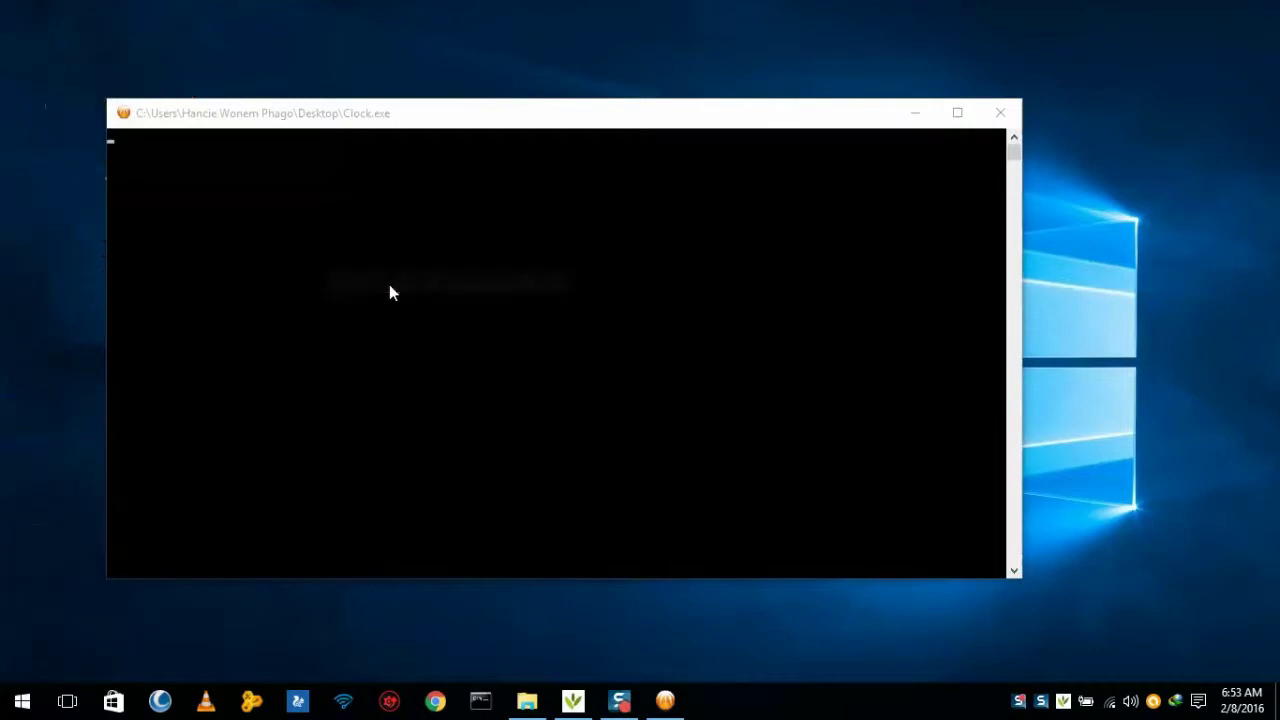
drag(306, 117, 323, 112)
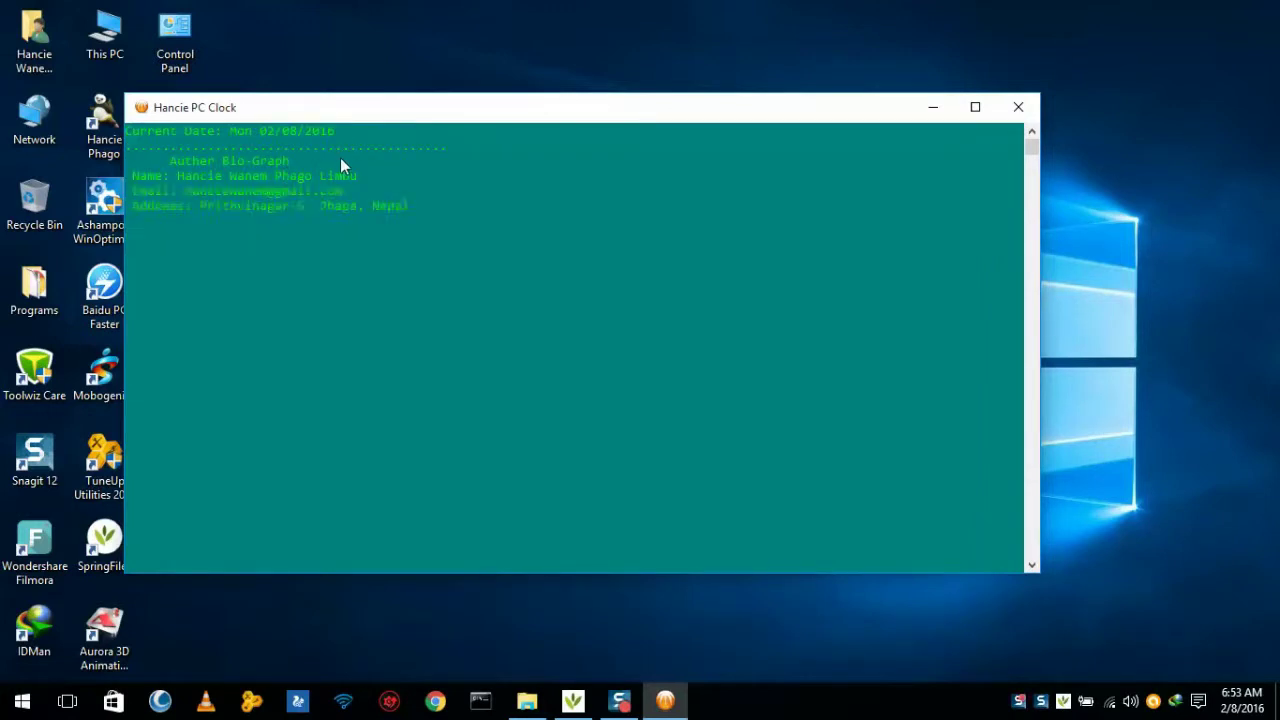
click(1018, 107)
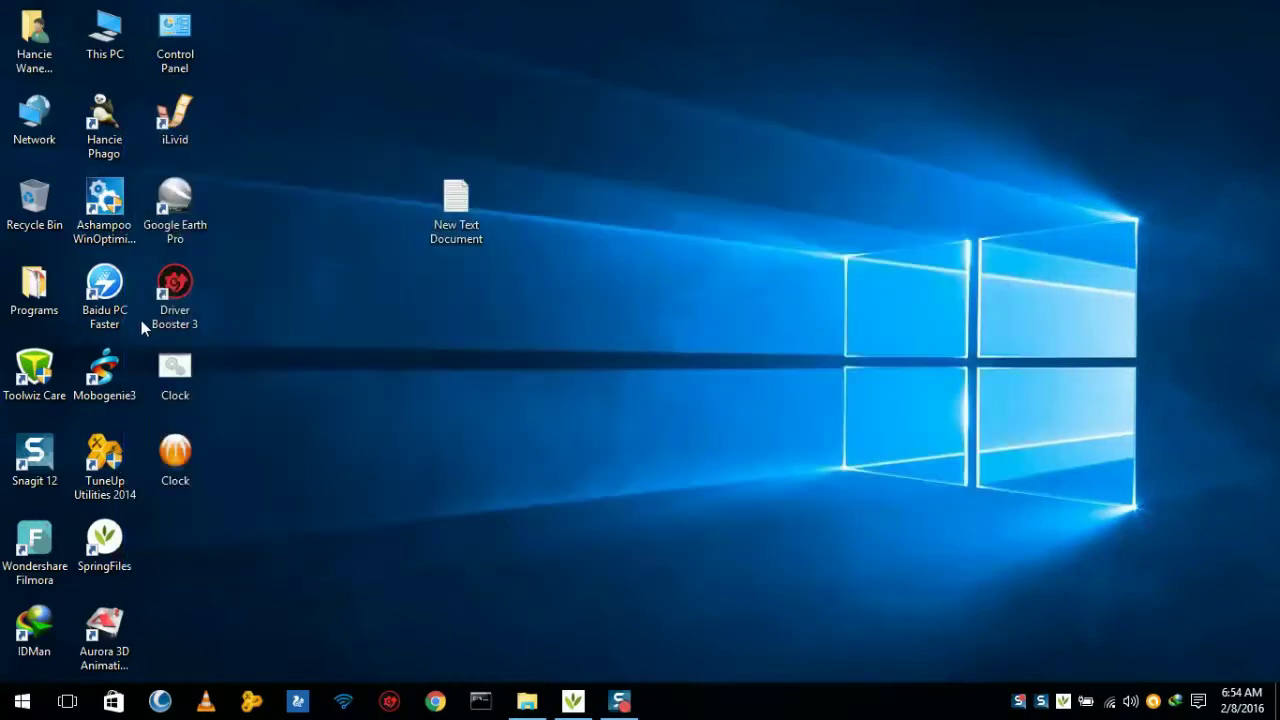
double_click(165, 455)
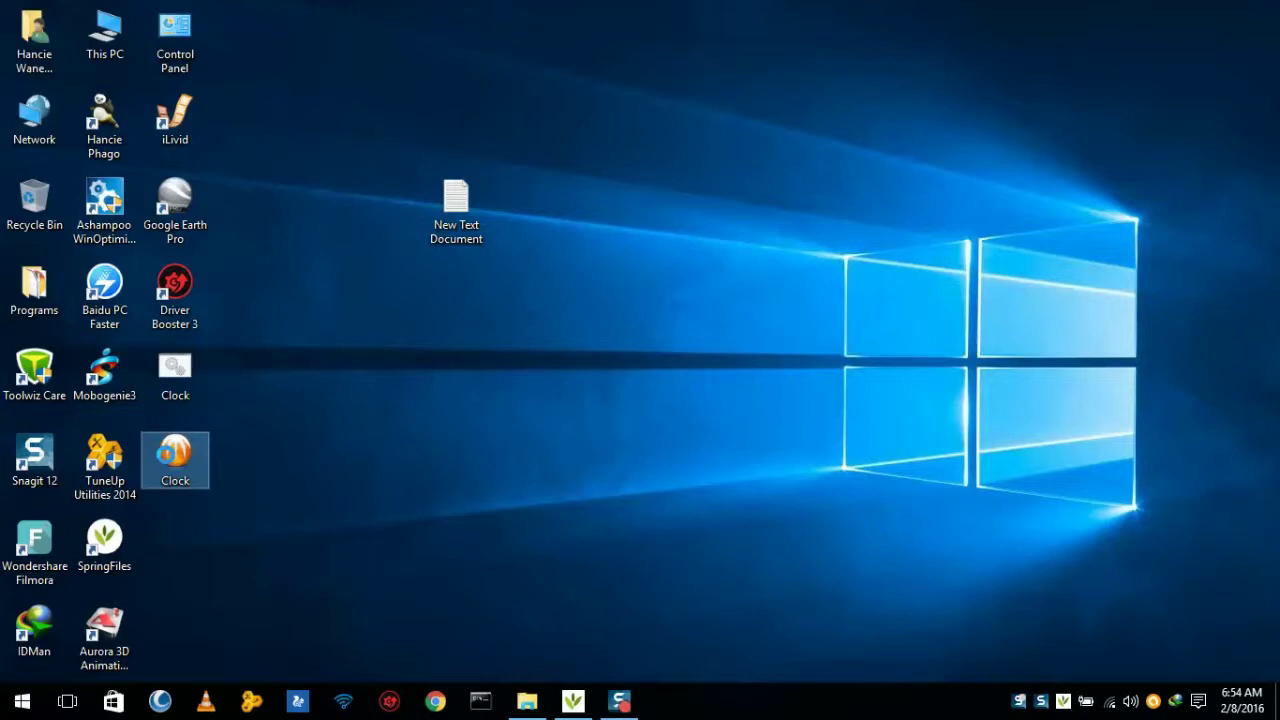
right_click(175, 435)
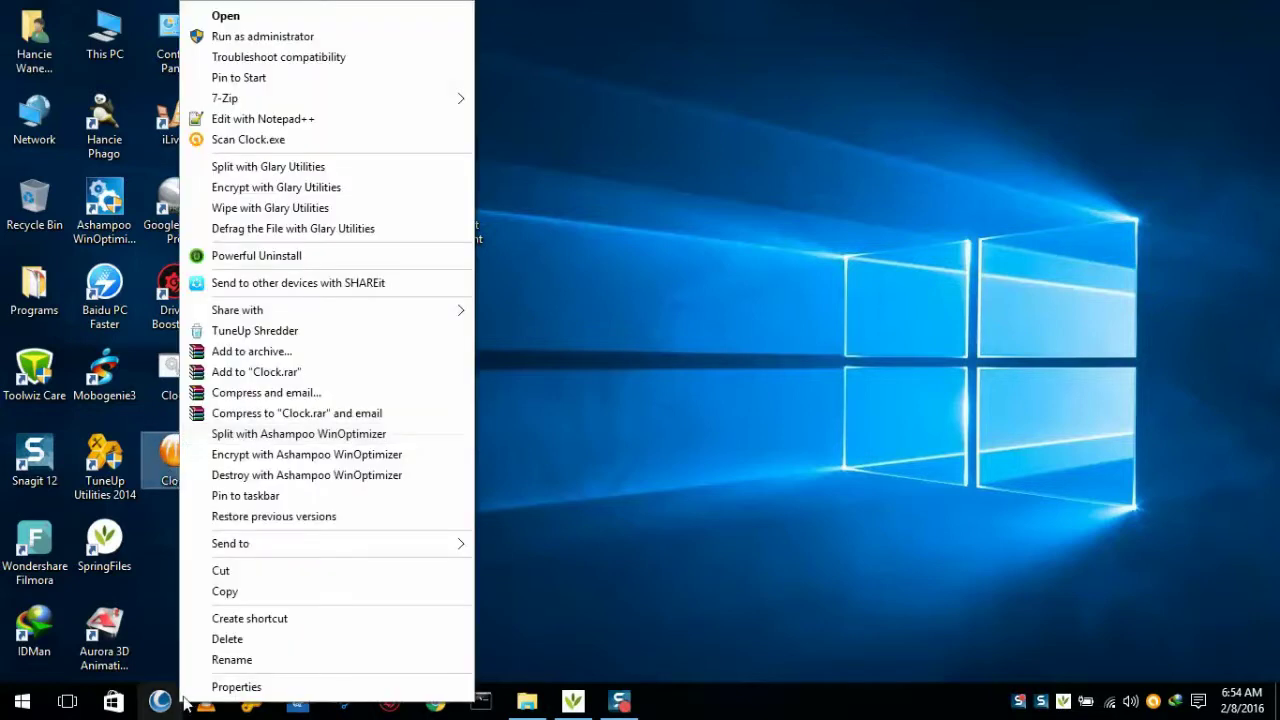
click(230, 686)
click(267, 381)
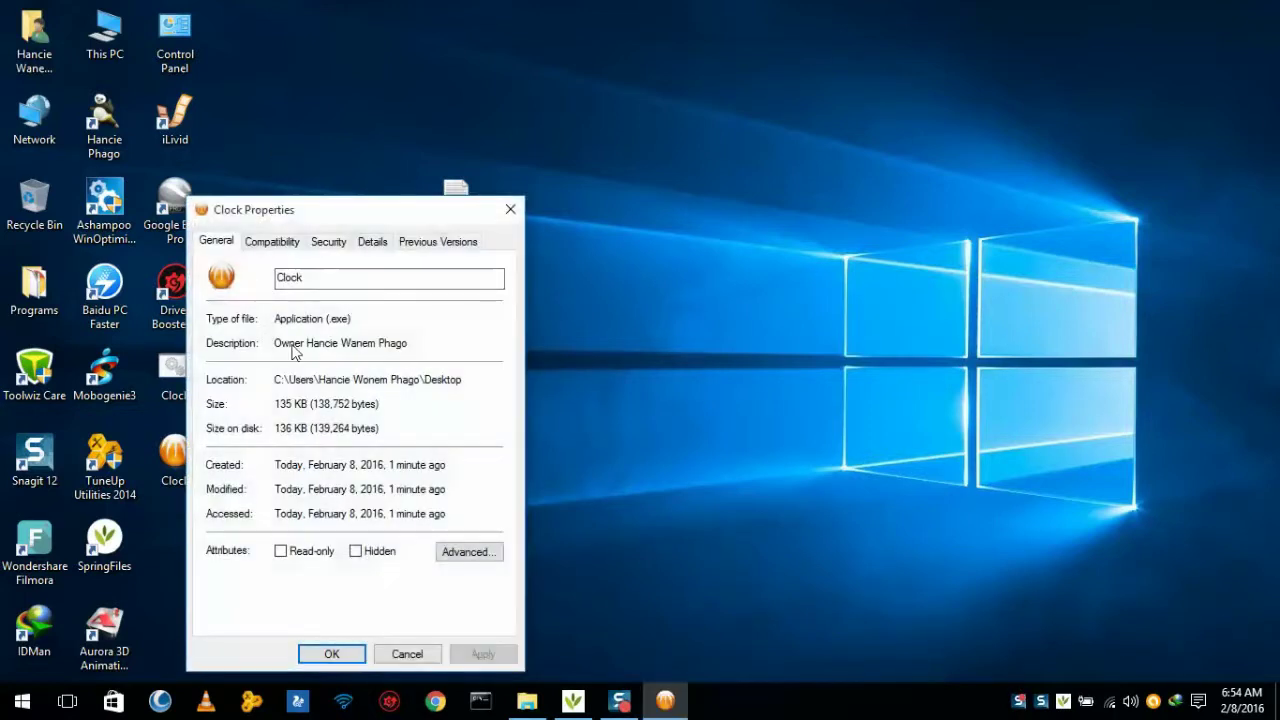
click(384, 243)
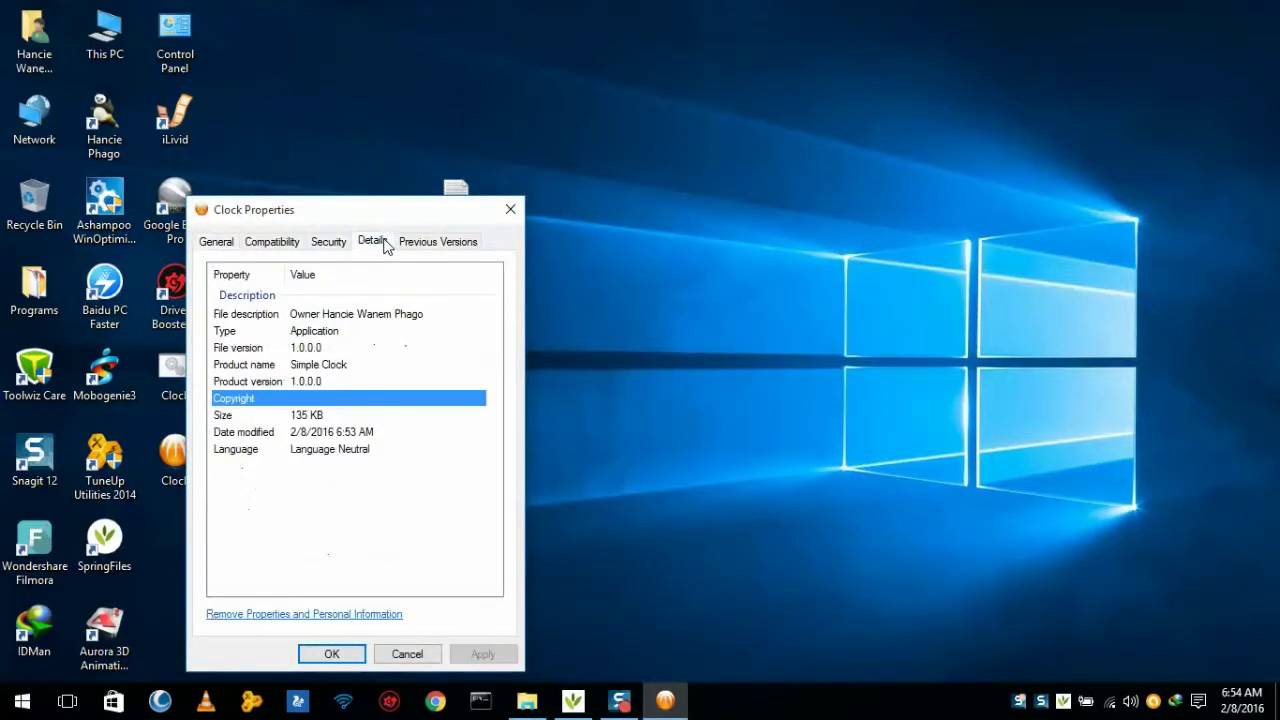
click(334, 316)
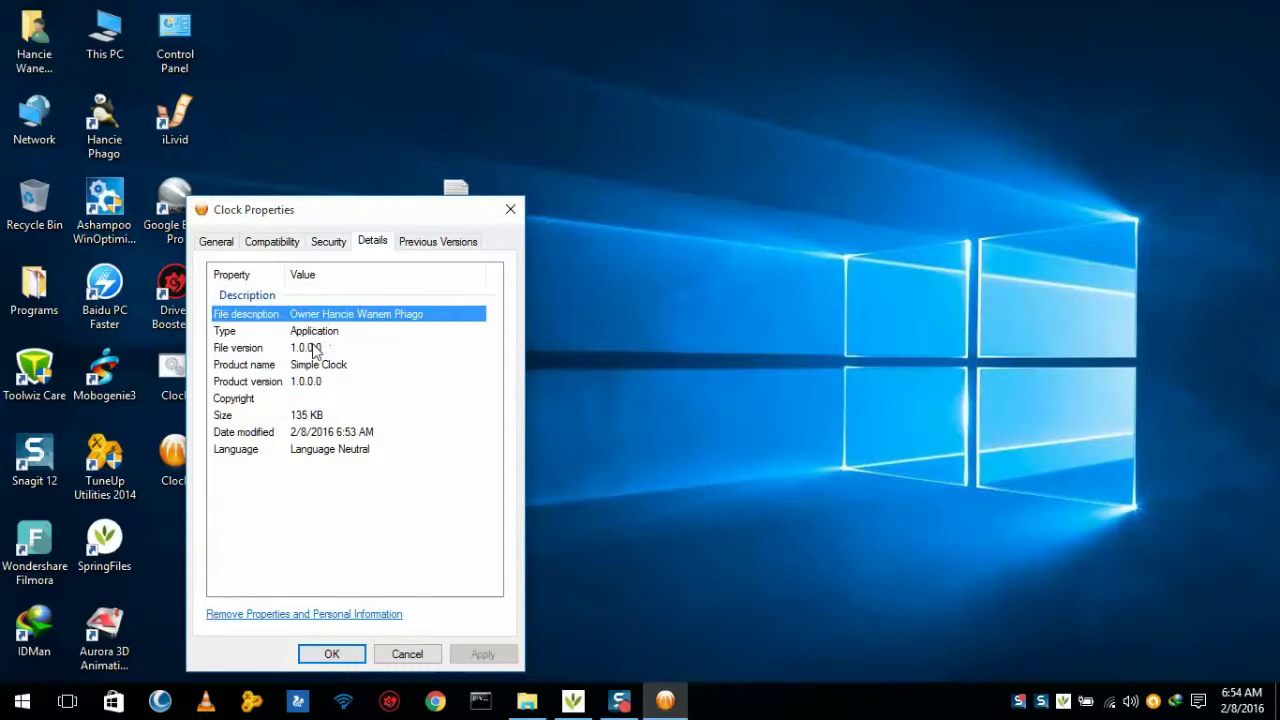
click(314, 348)
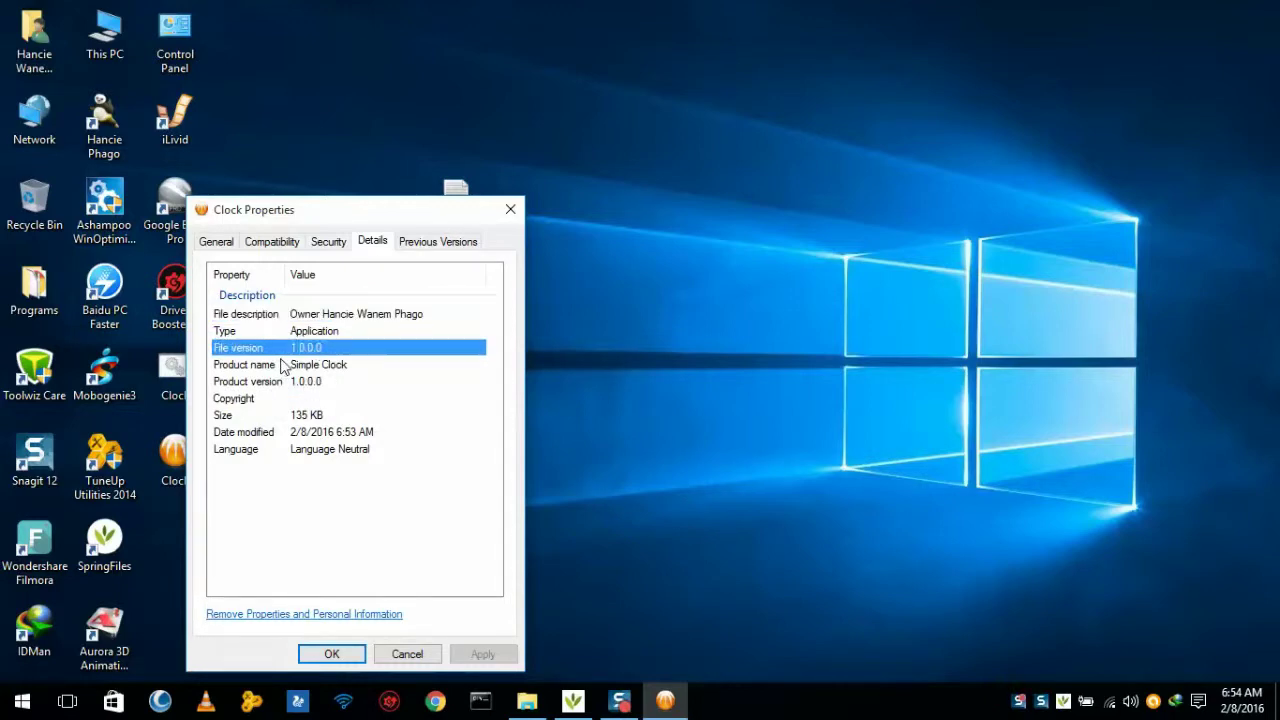
click(286, 366)
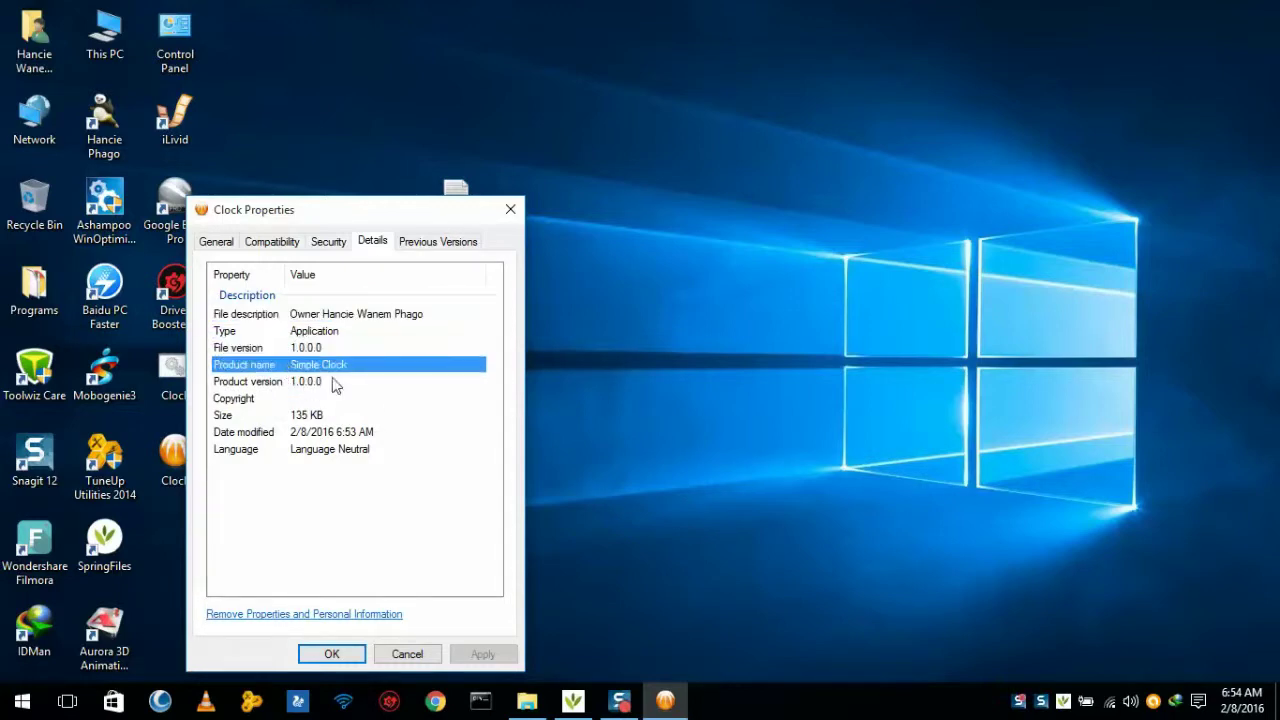
click(510, 210)
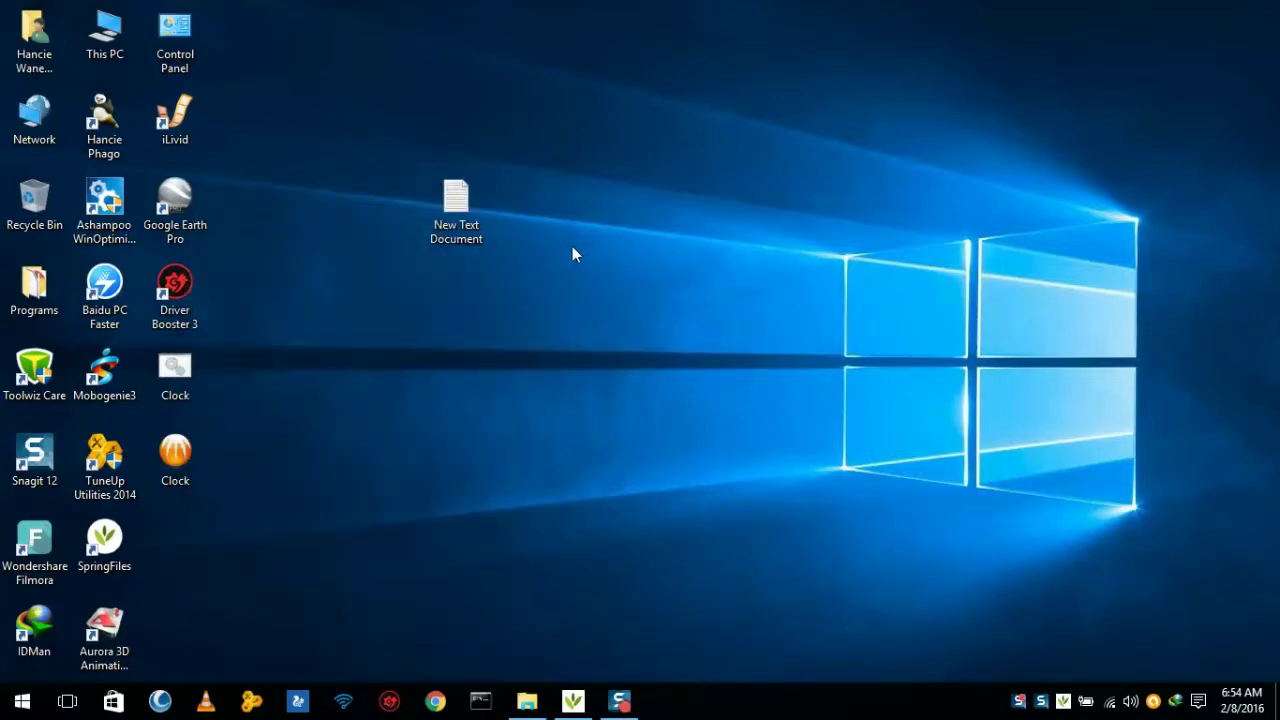